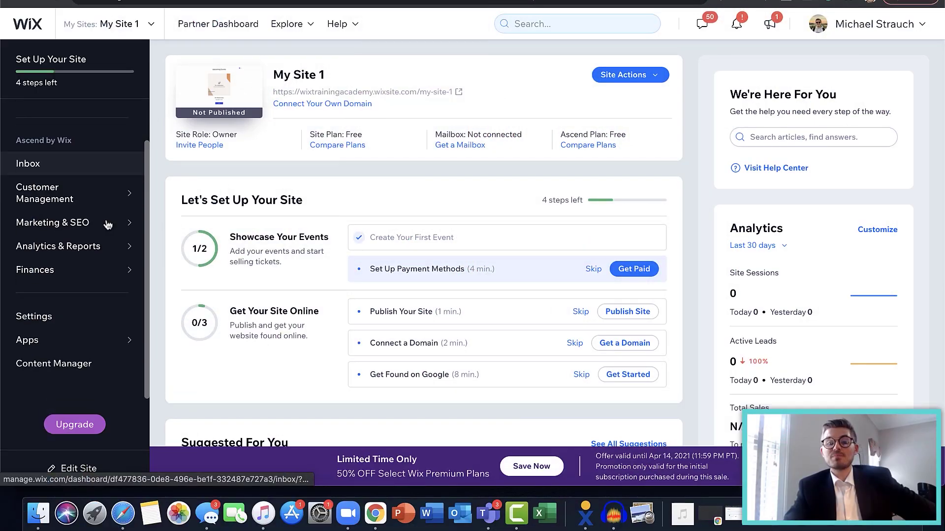
# Step: Open Accept Payments from Settings, dismiss the business location notice, and review the unconnected providers
pyautogui.click(67, 323)
pyautogui.scroll(-5, 228, 283)
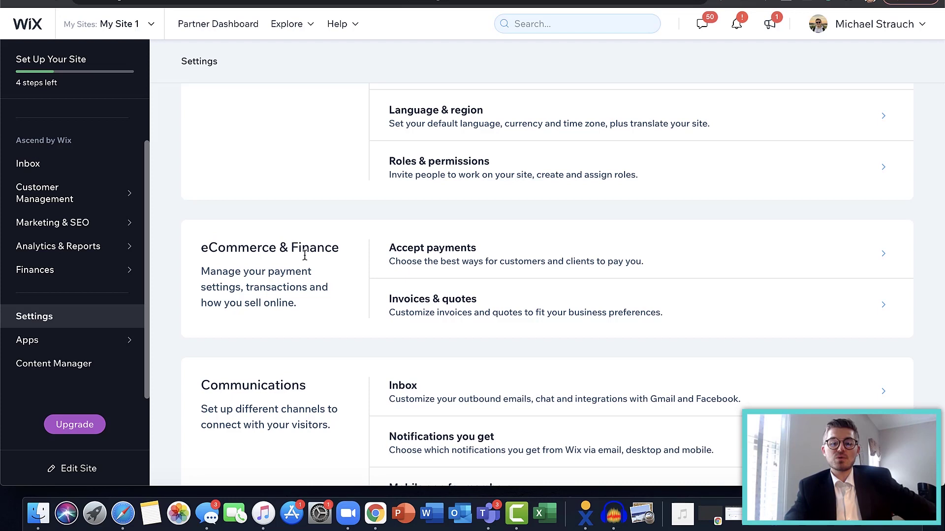
pyautogui.click(506, 255)
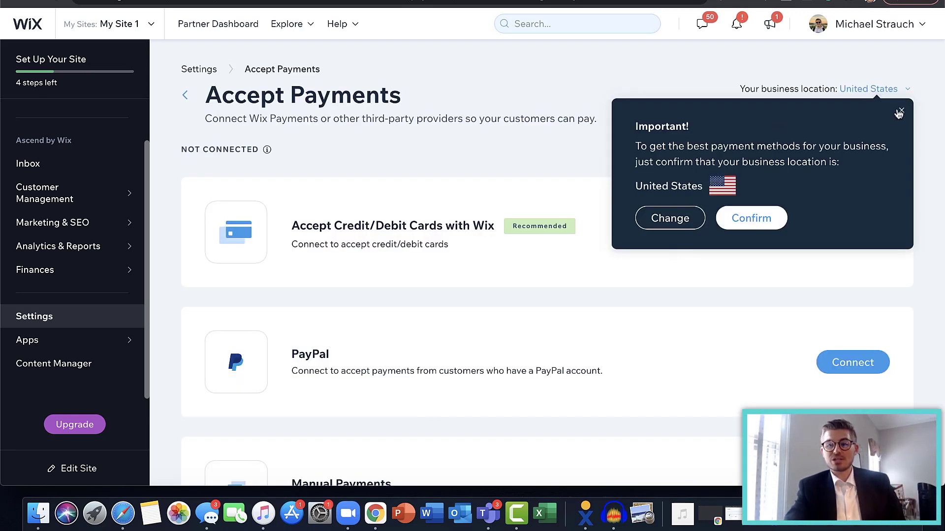
pyautogui.click(901, 110)
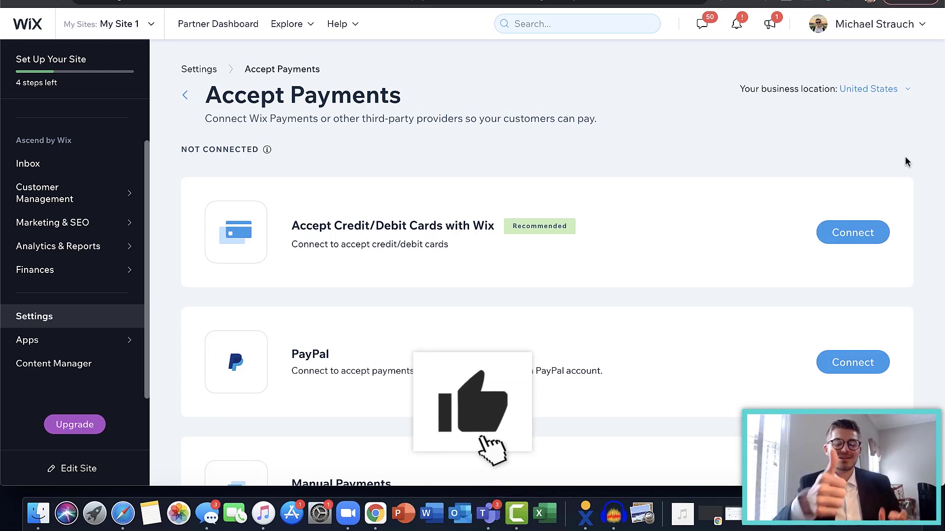
pyautogui.scroll(-3, 503, 263)
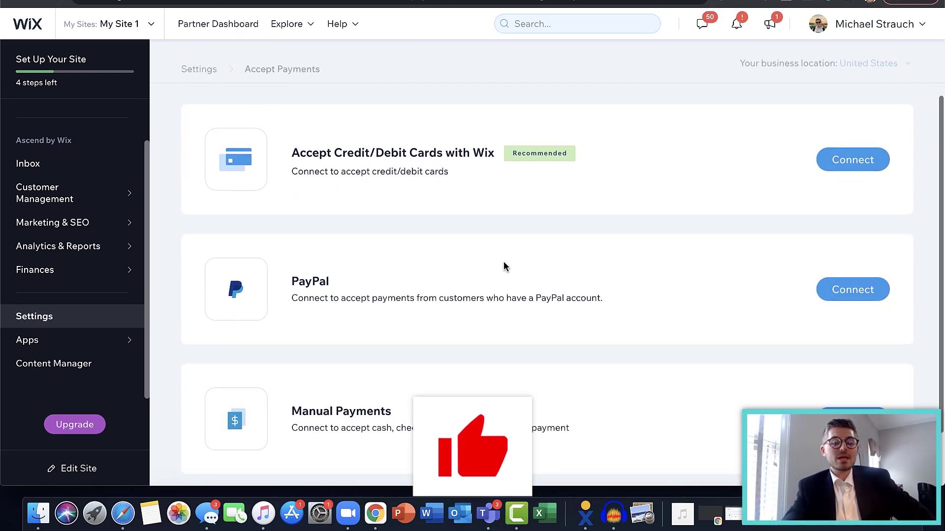
pyautogui.scroll(3, 503, 263)
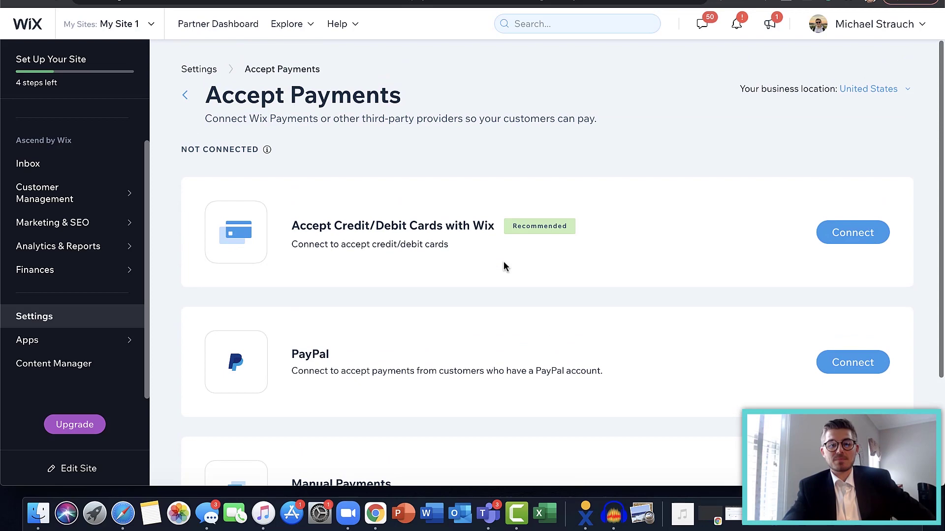
pyautogui.scroll(-1, 504, 262)
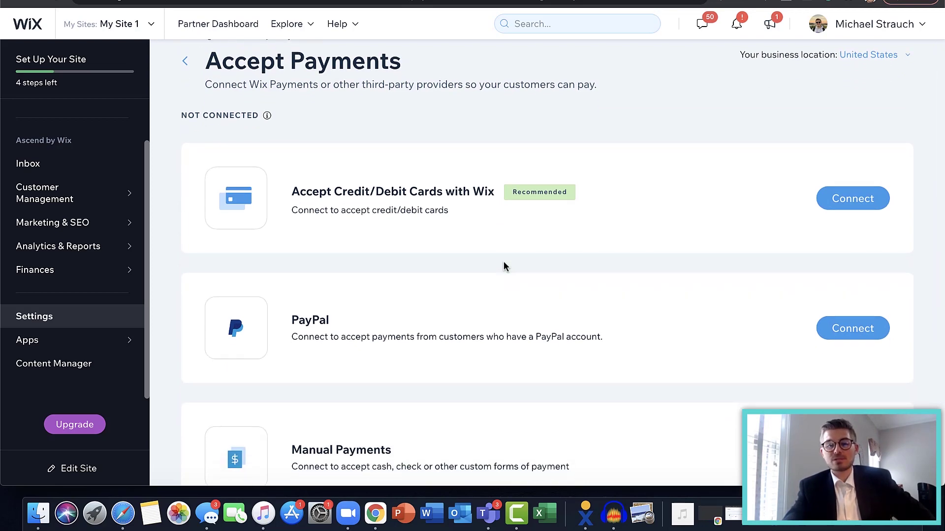
pyautogui.scroll(-2, 503, 262)
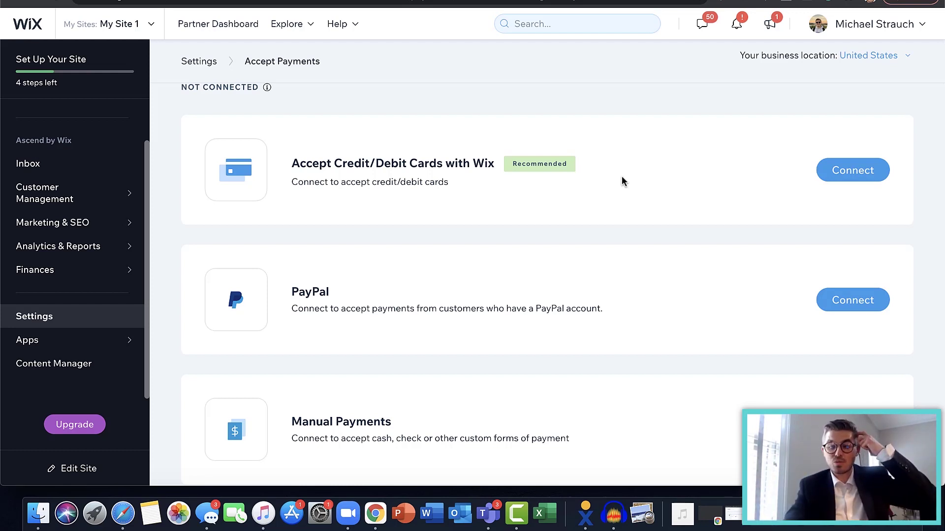
# Step: Connect Wix Payments for credit/debit cards, answering 'No, I DO NOT' sell restricted products
pyautogui.click(840, 180)
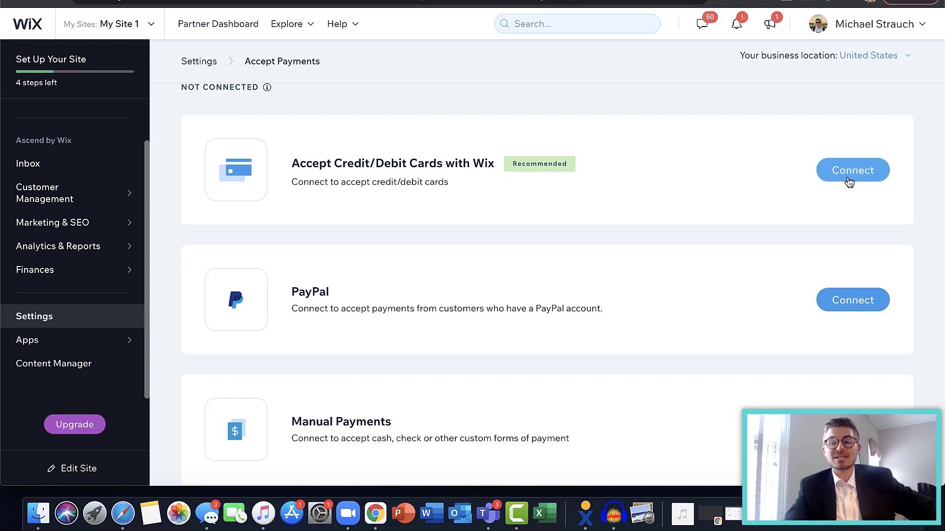
pyautogui.click(847, 179)
pyautogui.scroll(-5, 409, 196)
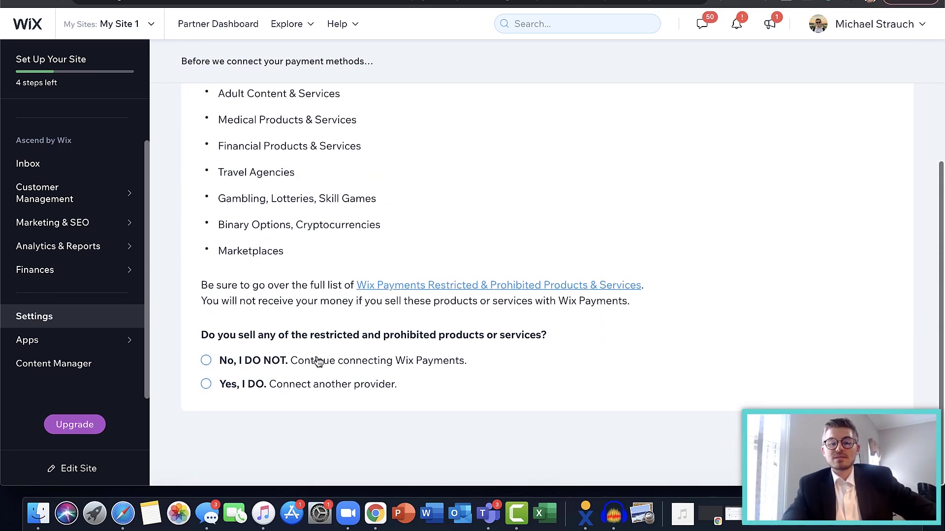
pyautogui.scroll(5, 352, 256)
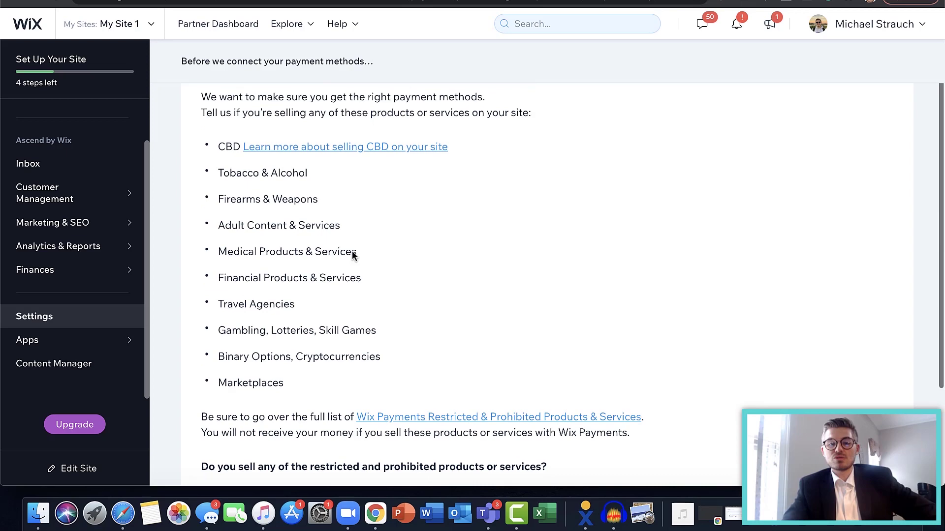
pyautogui.scroll(-3, 364, 315)
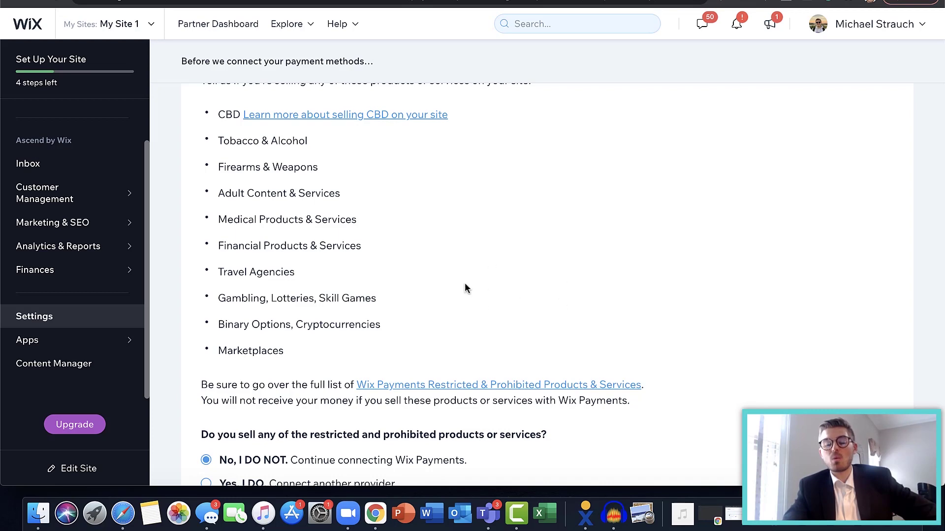
pyautogui.scroll(-3, 648, 221)
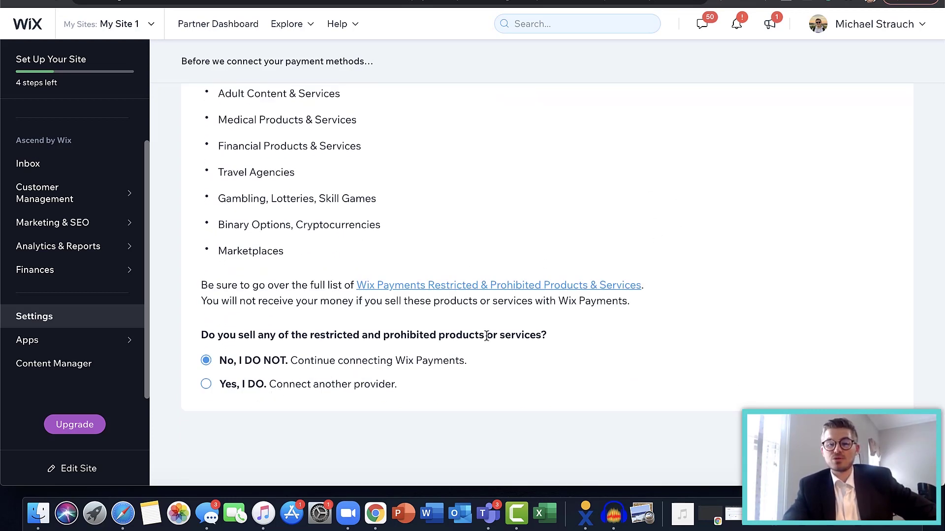
pyautogui.scroll(2, 497, 225)
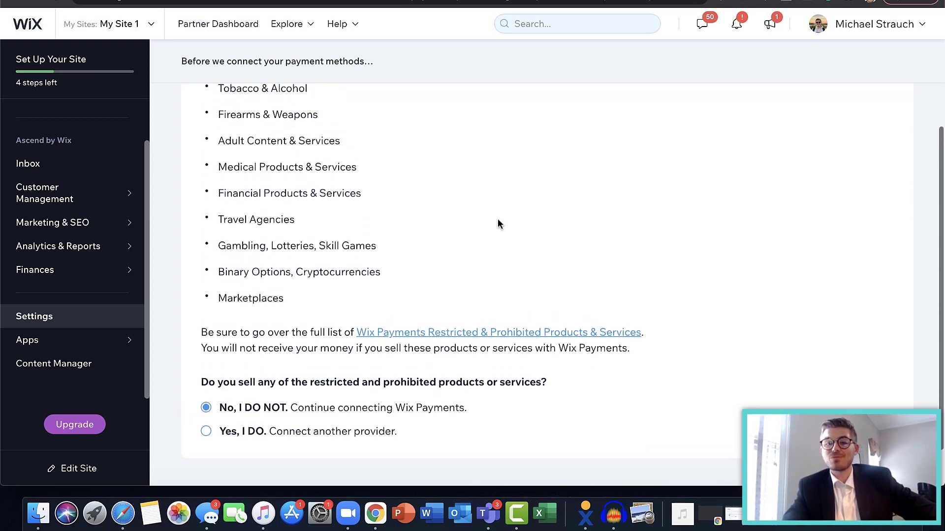
pyautogui.scroll(2, 498, 220)
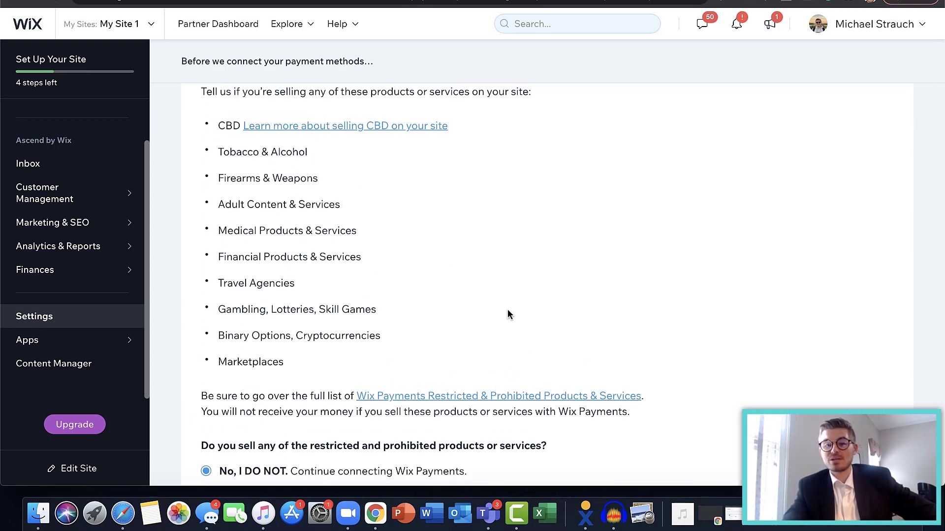
pyautogui.scroll(-3, 508, 310)
pyautogui.click(866, 458)
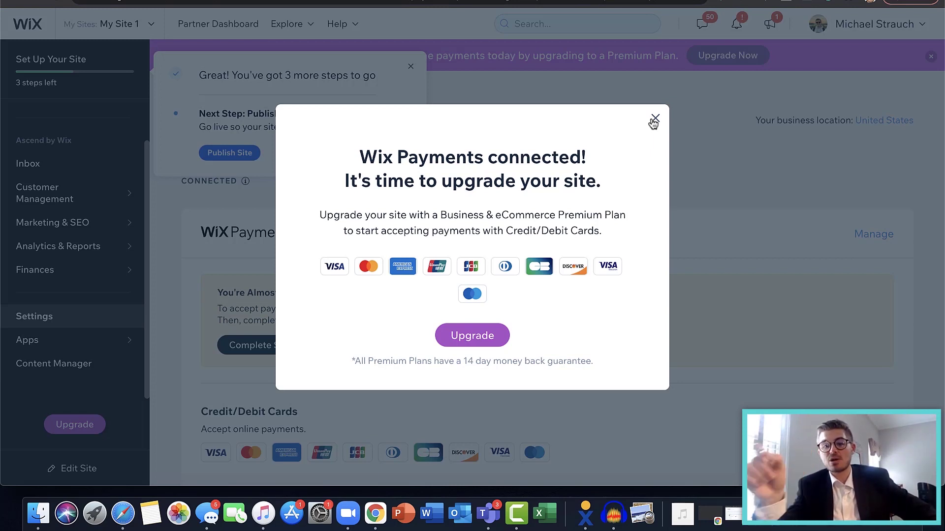
pyautogui.click(654, 119)
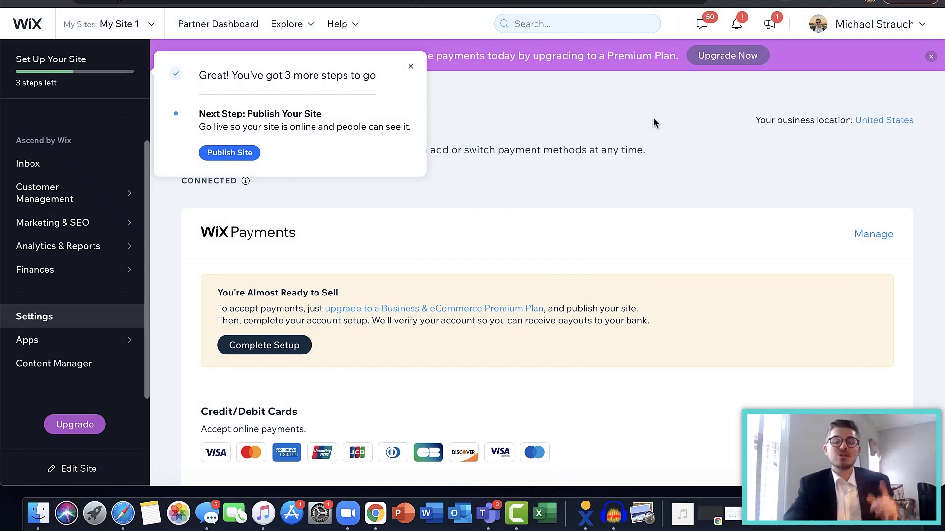
pyautogui.click(412, 66)
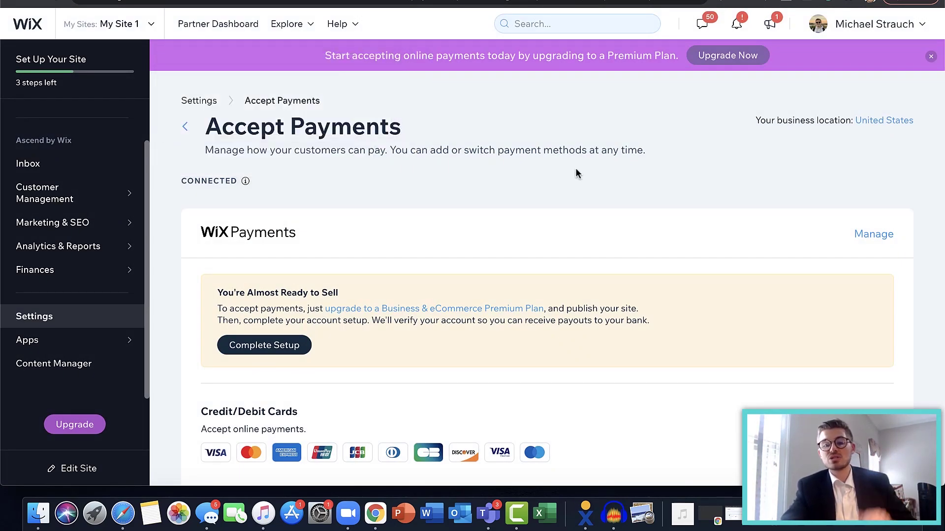
pyautogui.scroll(-2, 571, 207)
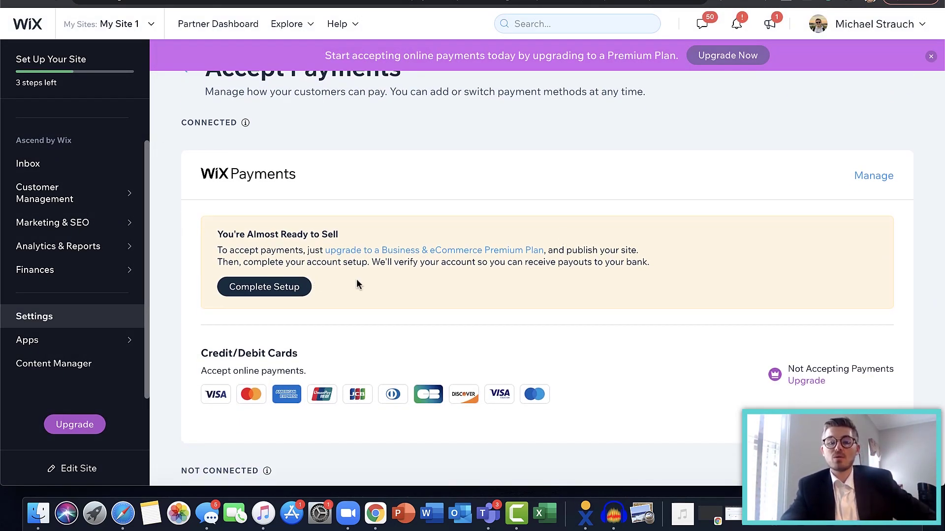
pyautogui.scroll(-1, 356, 285)
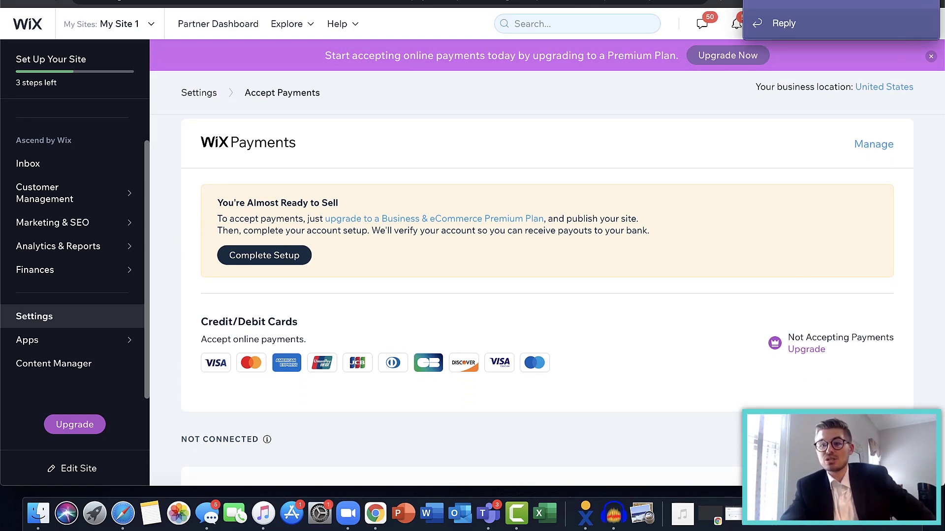
pyautogui.click(280, 256)
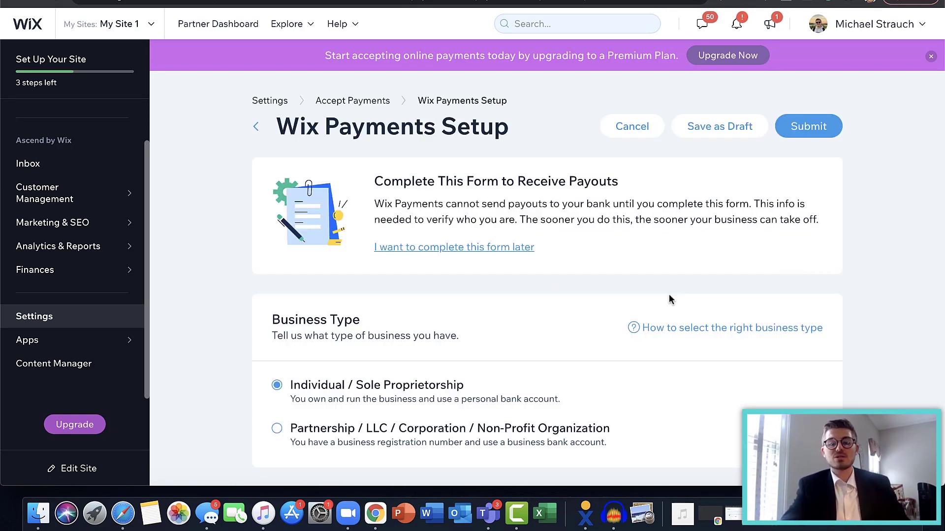
pyautogui.scroll(-3, 670, 296)
pyautogui.scroll(-3, 670, 297)
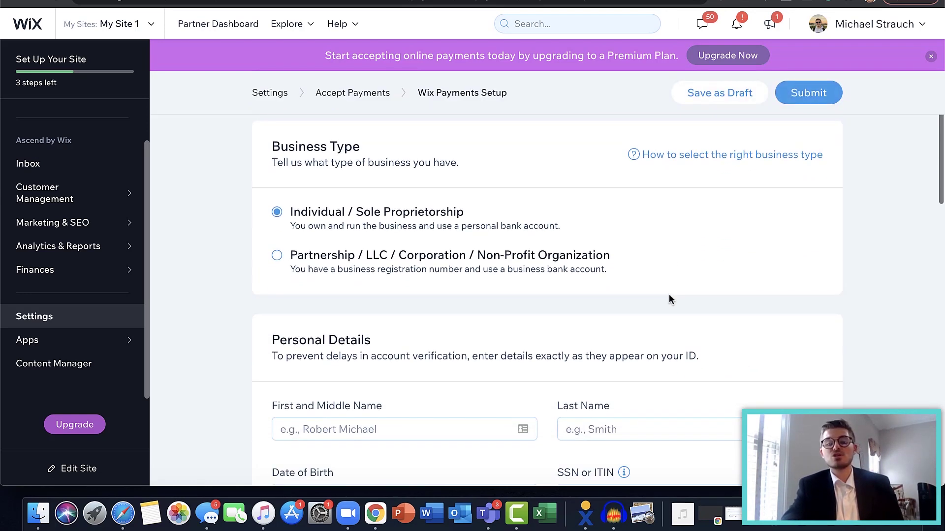
pyautogui.scroll(-18, 668, 298)
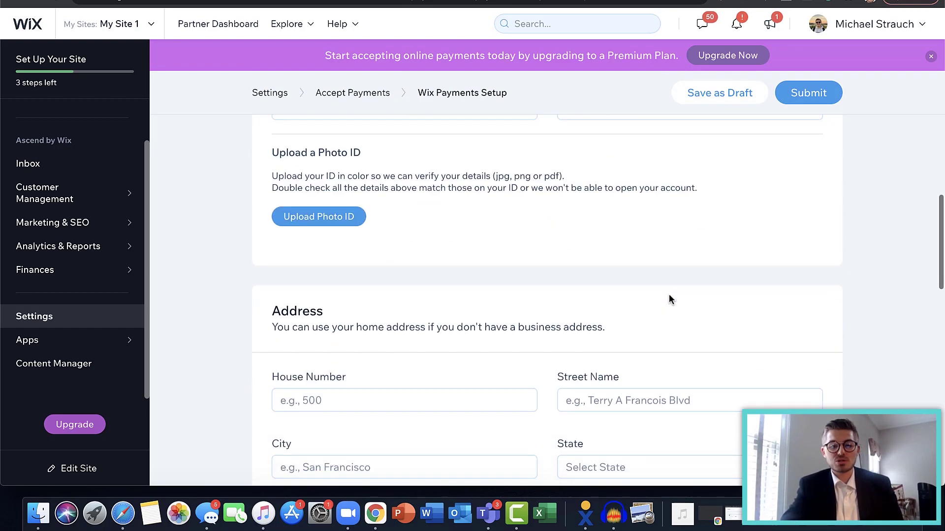
pyautogui.scroll(-15, 669, 298)
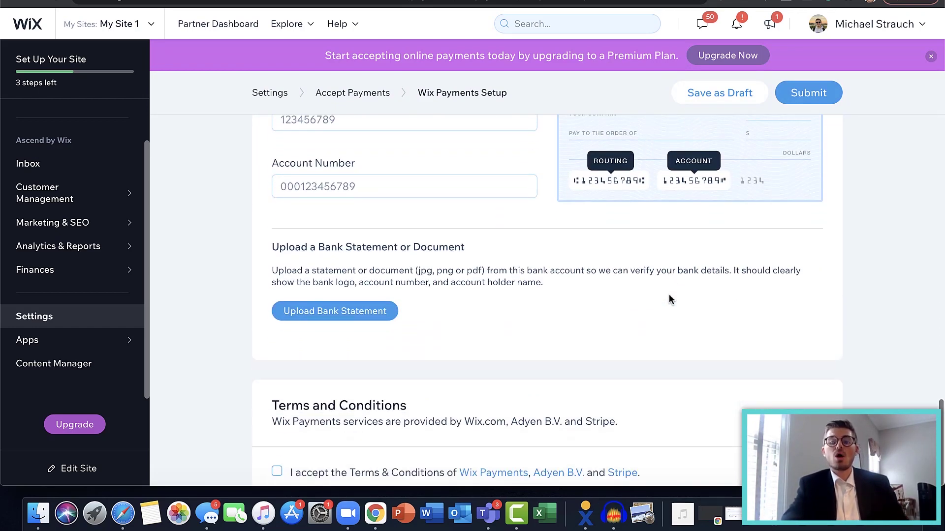
pyautogui.scroll(3, 668, 299)
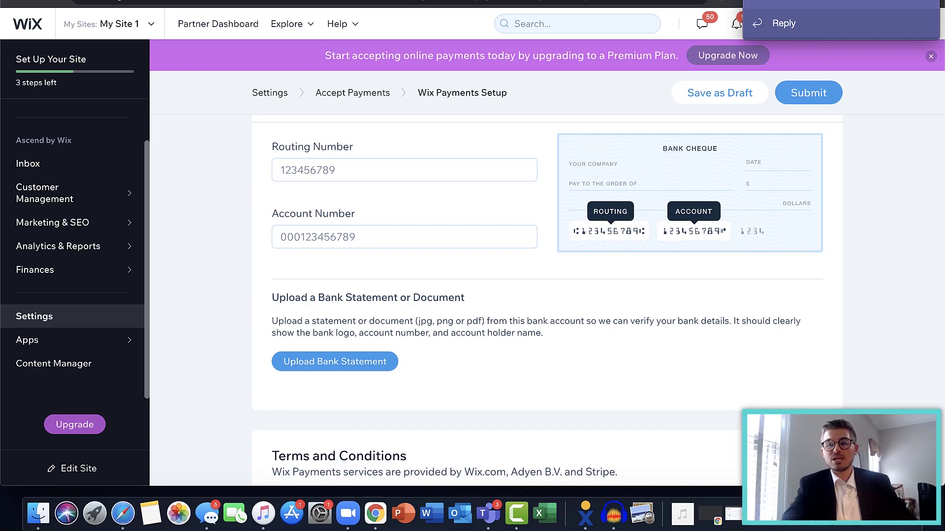
pyautogui.scroll(-2, 648, 343)
pyautogui.scroll(-2, 648, 345)
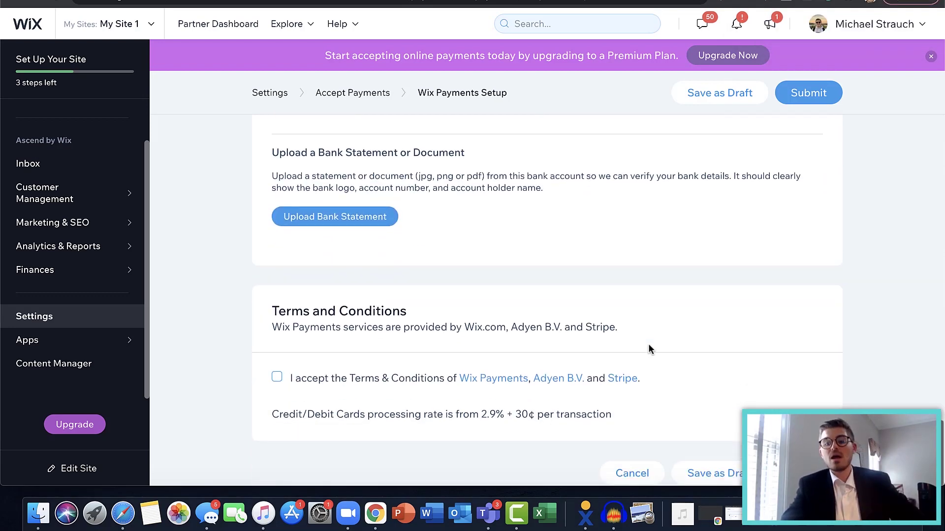
pyautogui.scroll(15, 648, 344)
pyautogui.scroll(10, 648, 343)
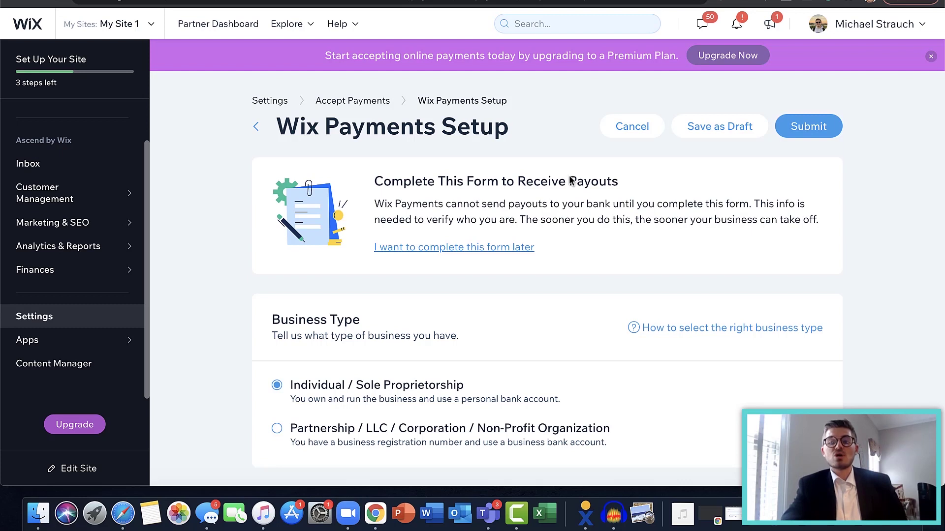
# Step: Return from the setup form to the Accept Payments overview and scroll through the providers
pyautogui.click(256, 128)
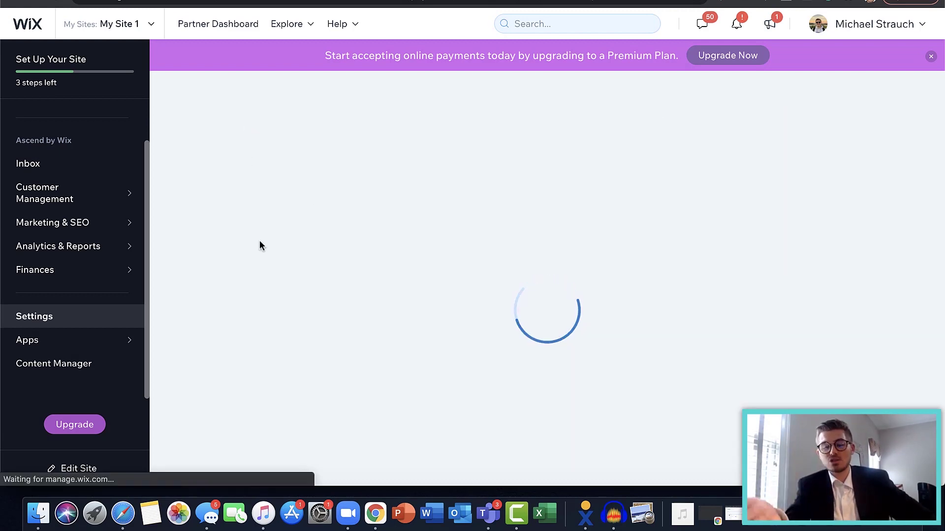
pyautogui.scroll(-1, 580, 168)
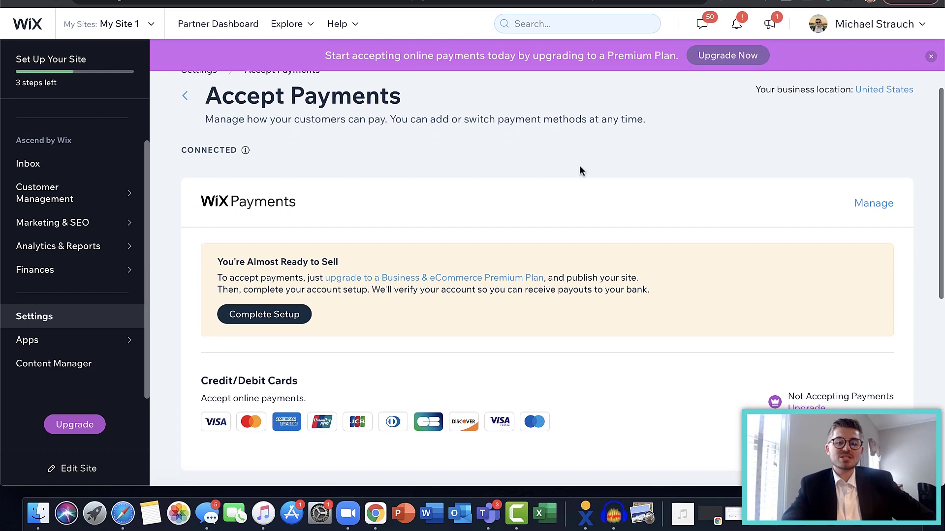
pyautogui.scroll(-5, 619, 210)
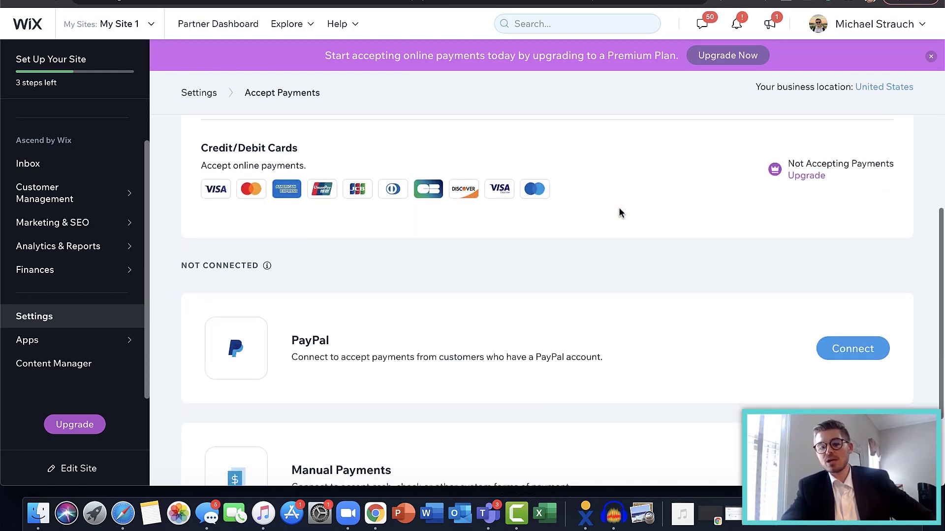
pyautogui.scroll(-2, 619, 212)
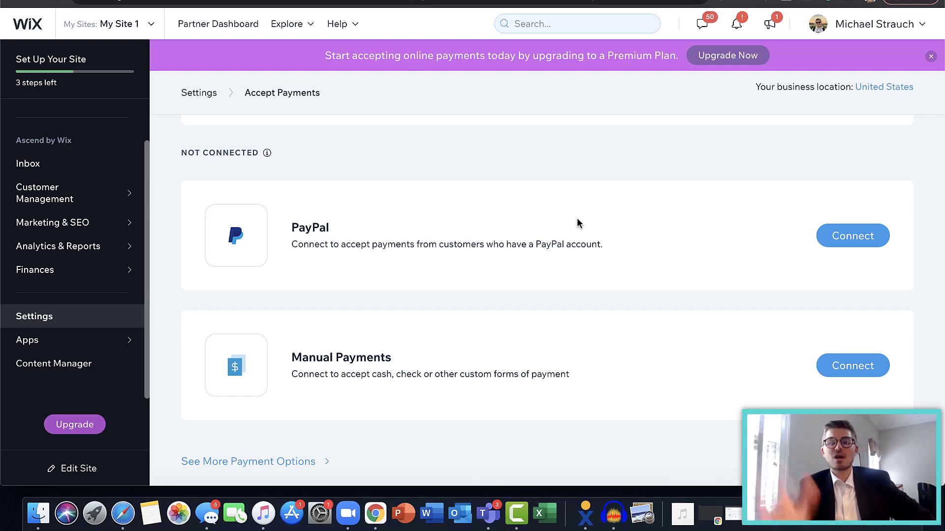
# Step: Preview PayPal's connection page, then go back to the Accept Payments overview
pyautogui.click(835, 241)
pyautogui.scroll(-6, 584, 271)
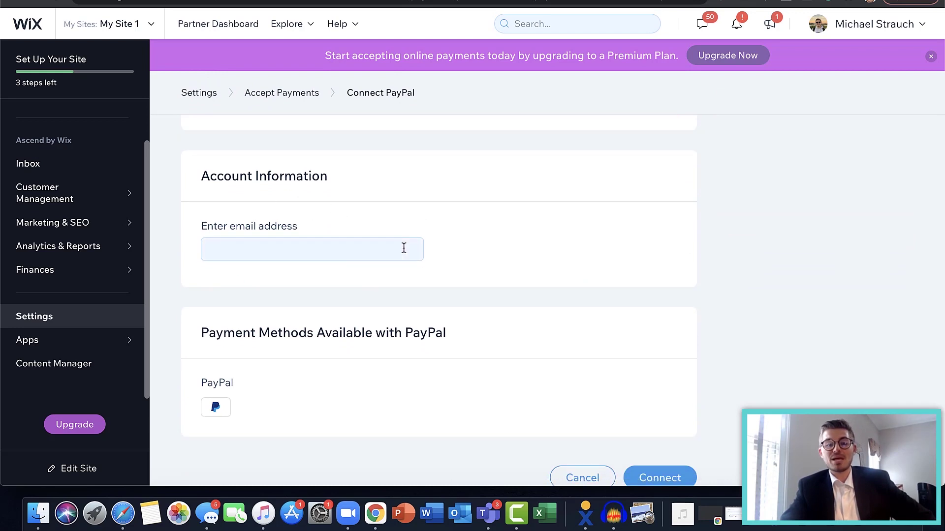
pyautogui.scroll(-2, 403, 246)
pyautogui.scroll(8, 687, 264)
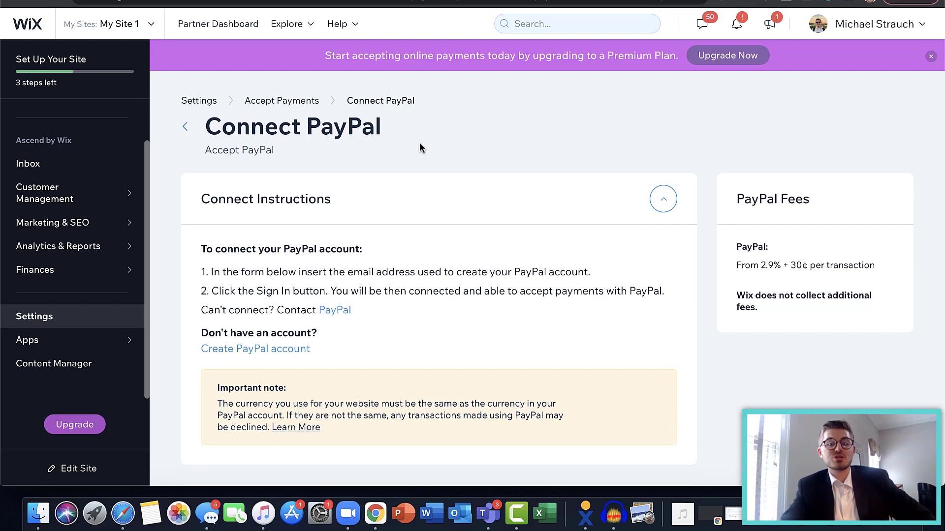
pyautogui.click(185, 127)
pyautogui.scroll(-1, 453, 168)
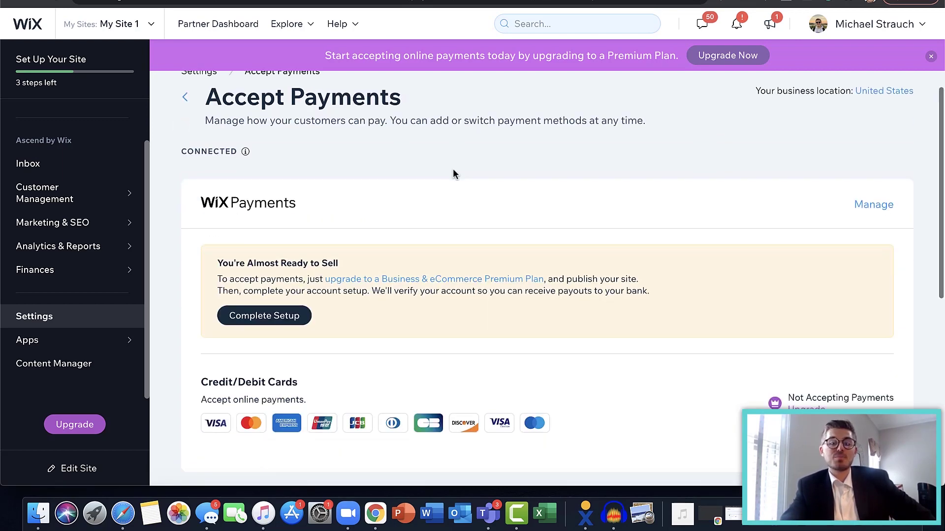
pyautogui.scroll(-3, 453, 174)
pyautogui.scroll(-3, 453, 173)
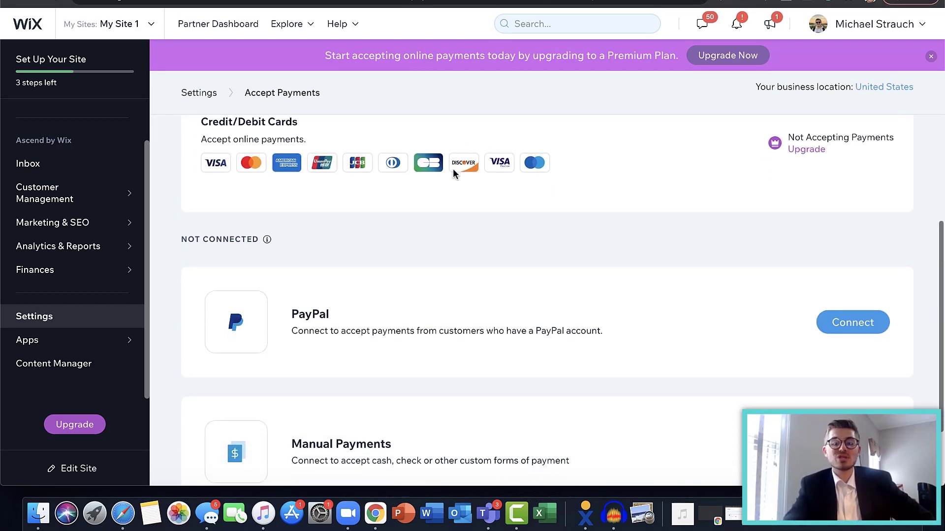
pyautogui.scroll(-1, 457, 207)
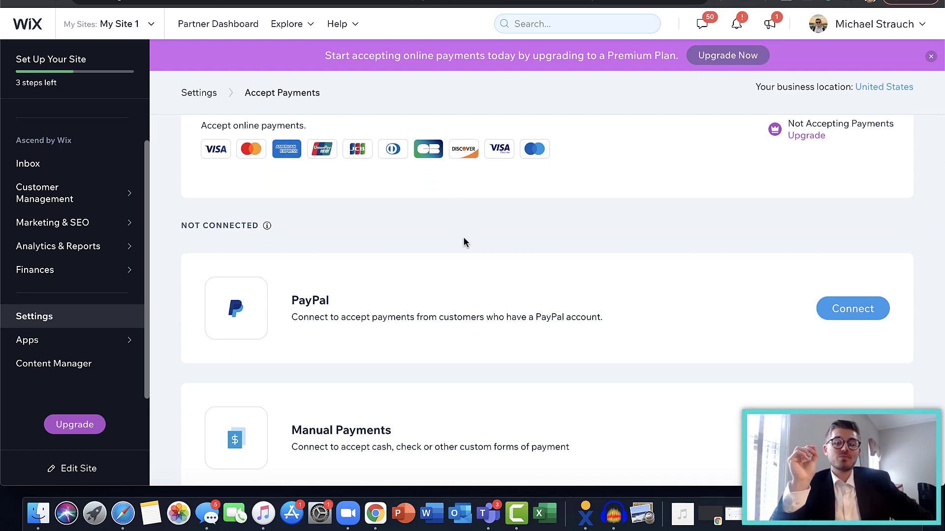
pyautogui.scroll(5, 464, 242)
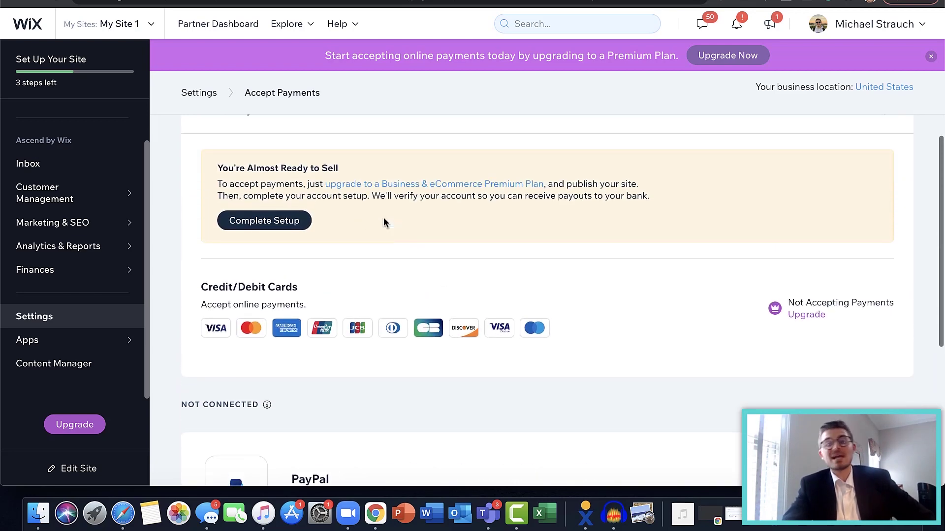
pyautogui.scroll(2, 383, 218)
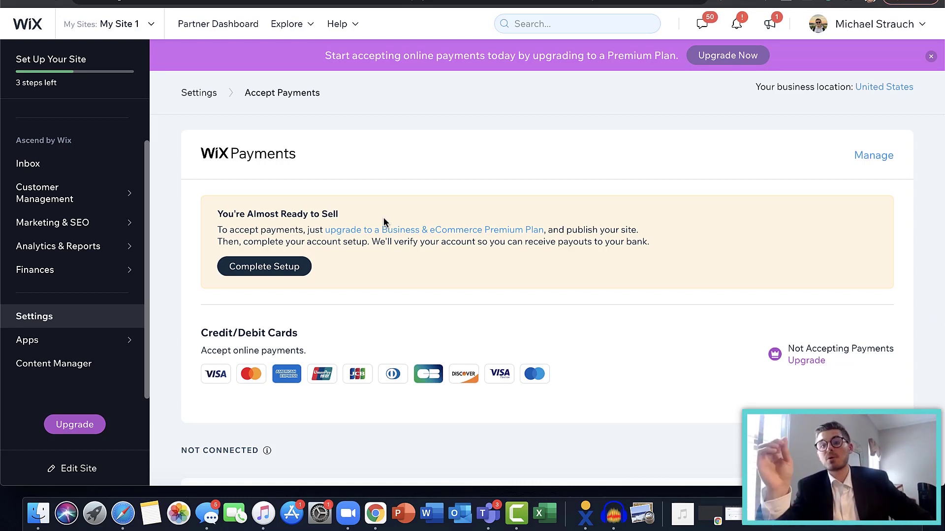
pyautogui.scroll(-6, 383, 217)
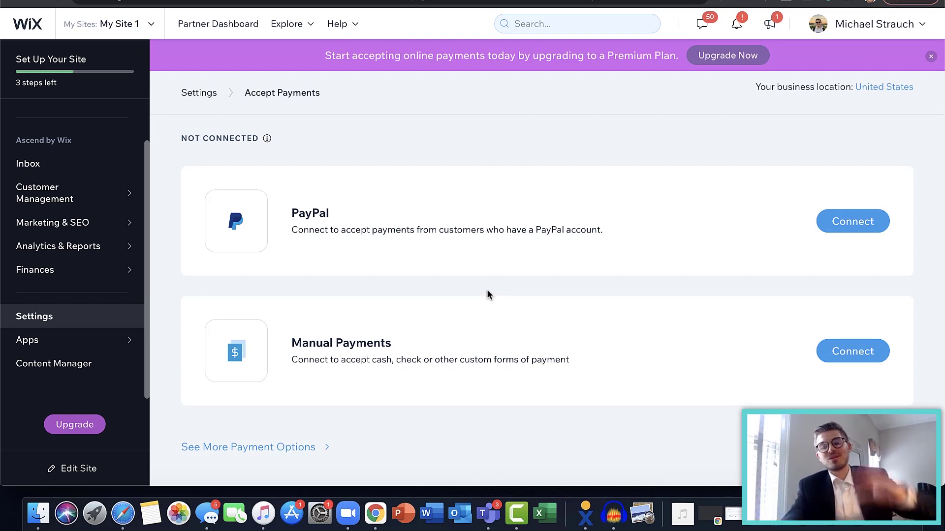
pyautogui.scroll(3, 486, 289)
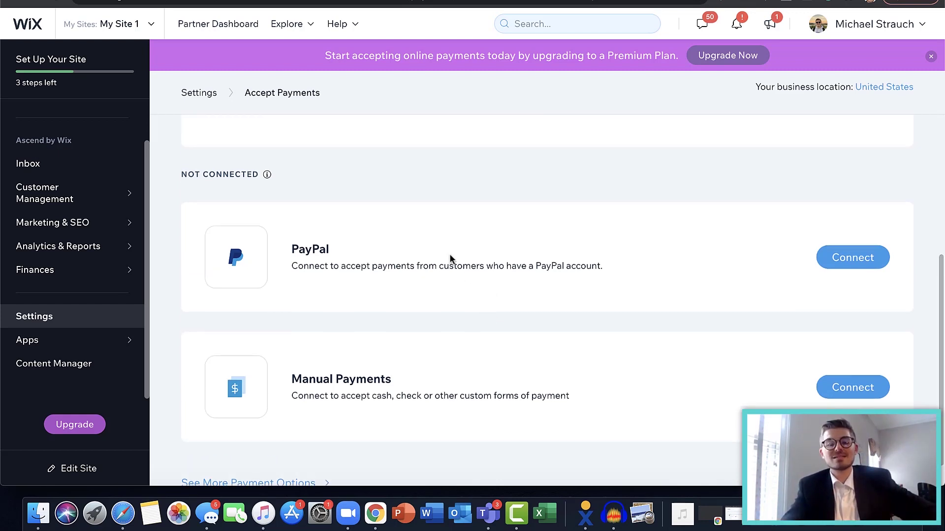
pyautogui.scroll(4, 441, 251)
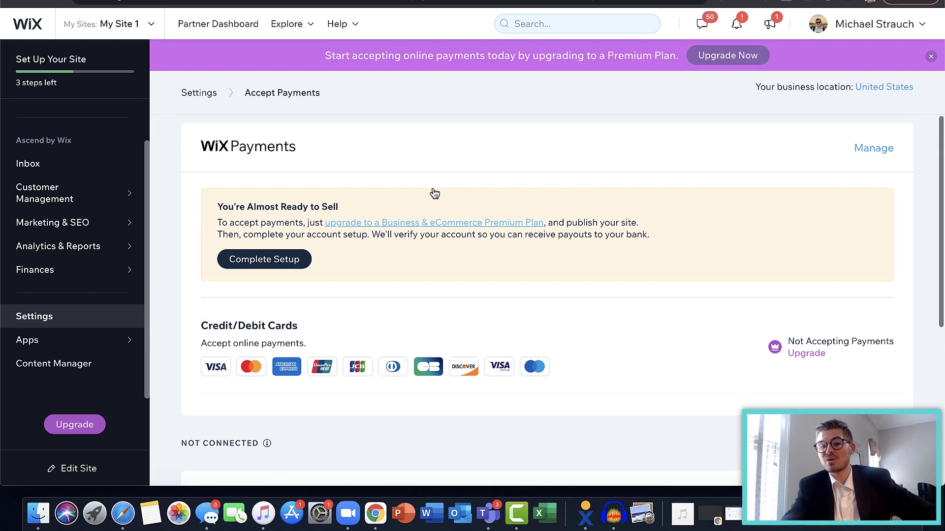
pyautogui.scroll(-5, 580, 276)
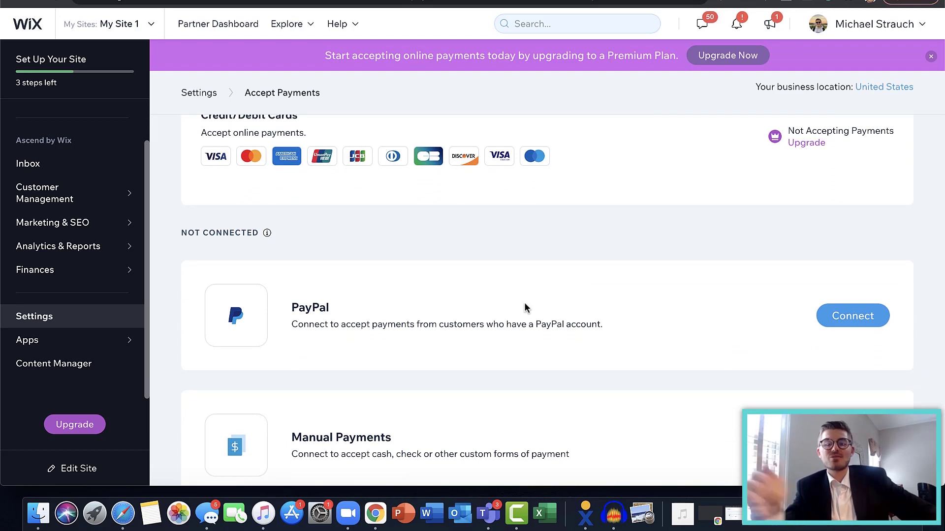
pyautogui.scroll(-1, 525, 308)
pyautogui.scroll(-4, 526, 307)
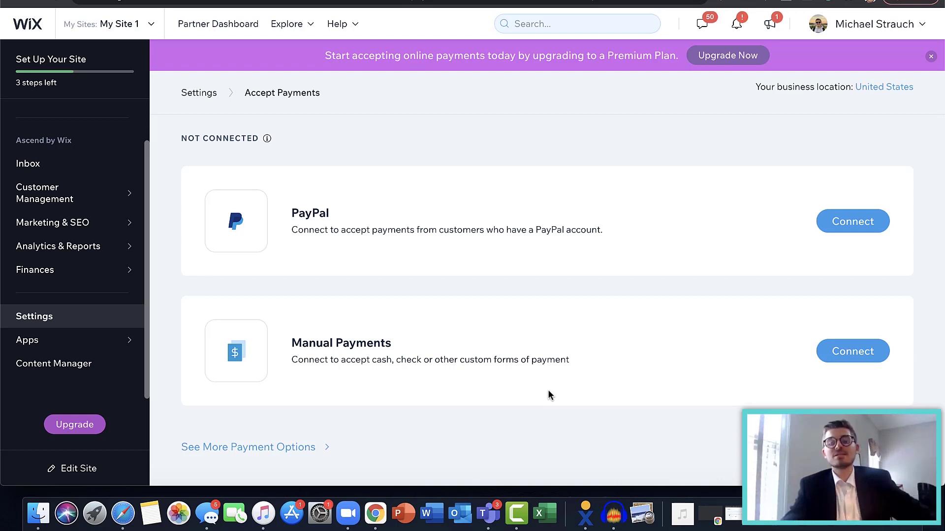
# Step: Open More Payment Methods and browse the Afterpay and Affirm options
pyautogui.click(296, 452)
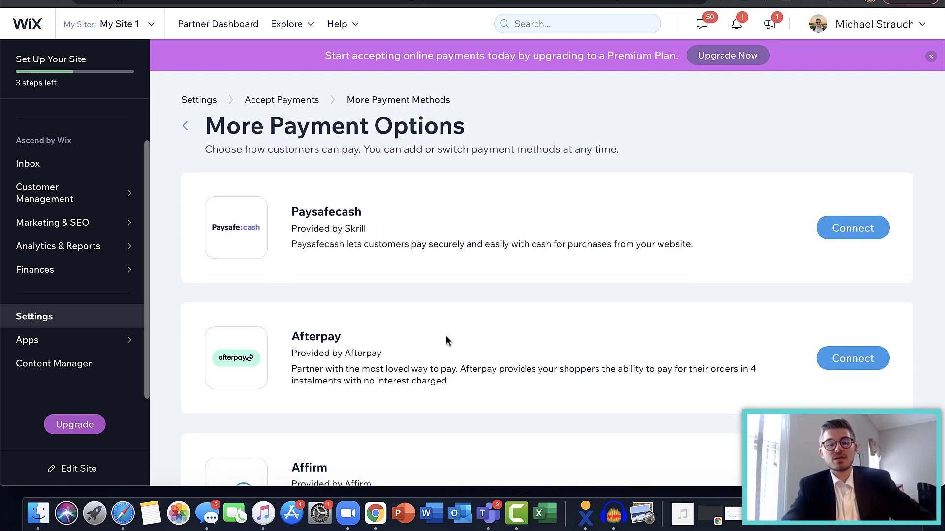
pyautogui.scroll(-1, 446, 339)
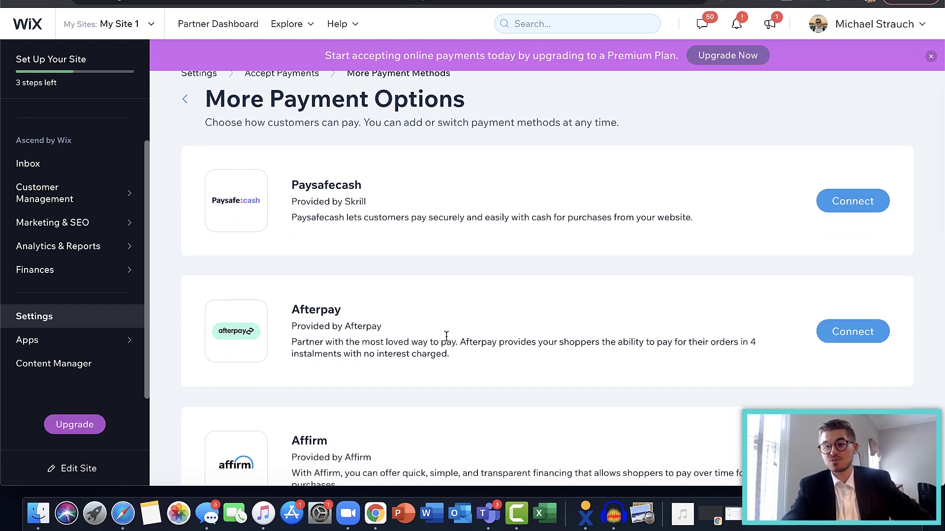
pyautogui.scroll(-1, 446, 336)
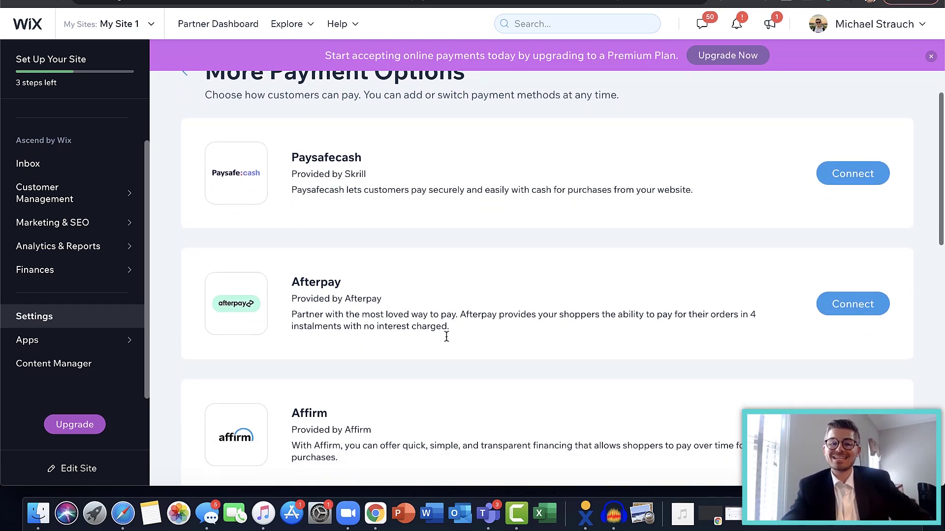
pyautogui.scroll(1, 446, 339)
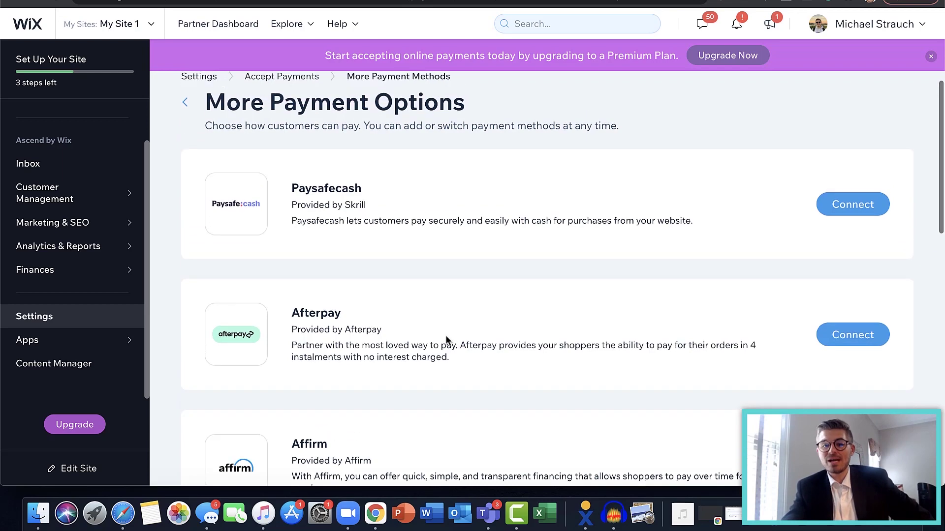
pyautogui.scroll(-2, 446, 340)
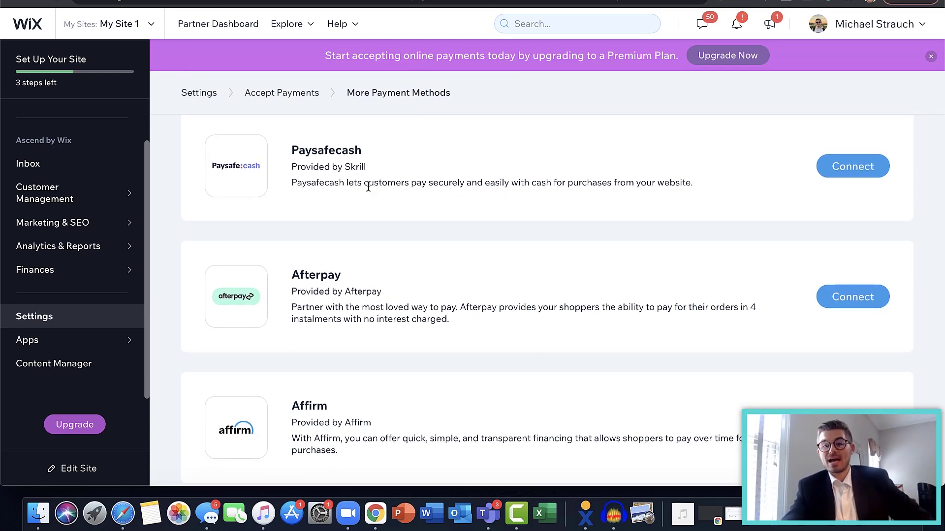
pyautogui.scroll(-2, 368, 186)
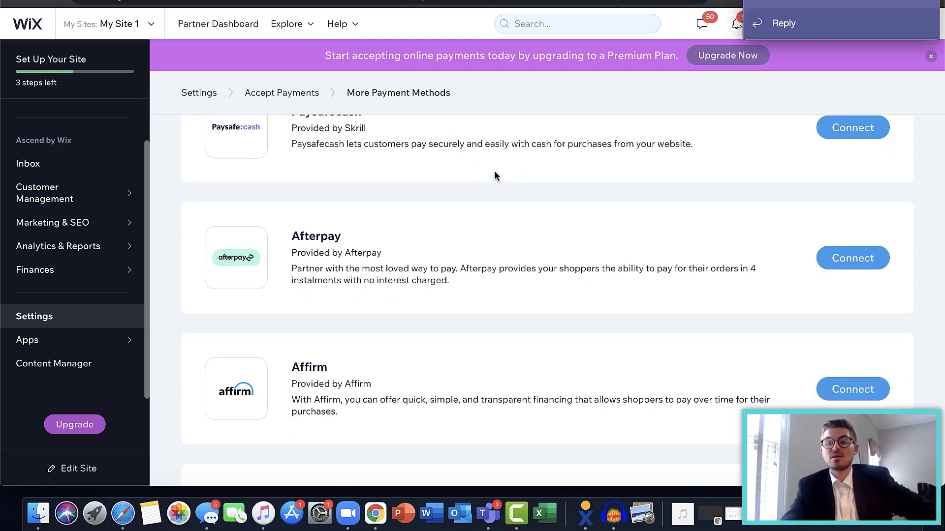
pyautogui.scroll(-2, 492, 226)
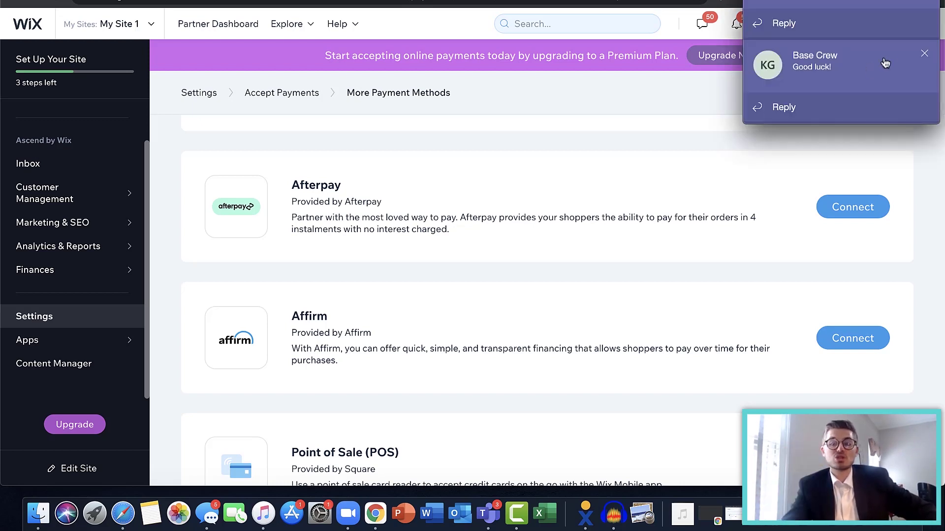
# Step: Close the chat notification and scroll on to Point of Sale (POS) and Pinwheel
pyautogui.click(924, 57)
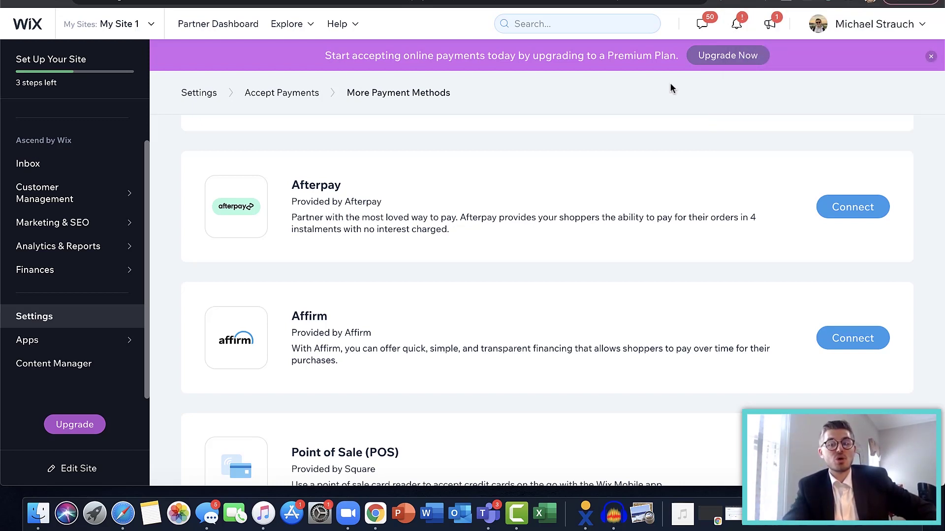
pyautogui.scroll(-1, 607, 142)
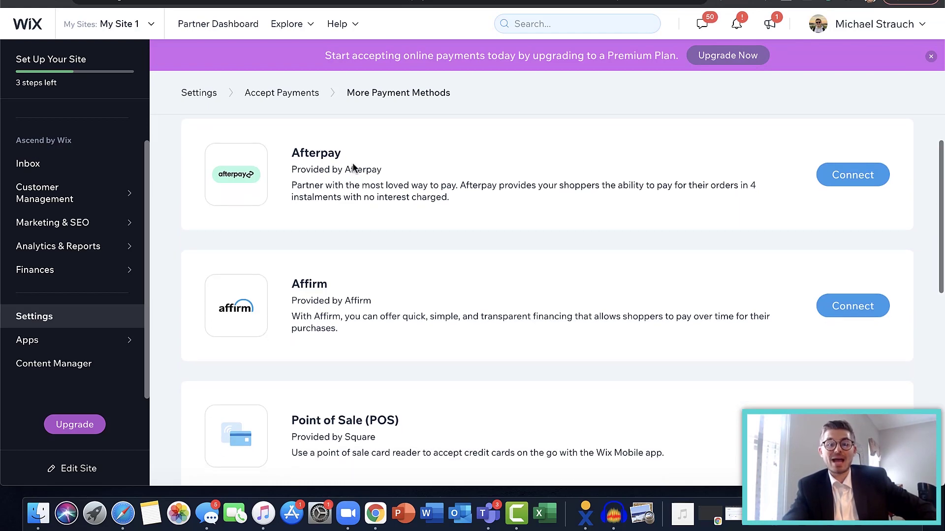
pyautogui.scroll(-1, 489, 225)
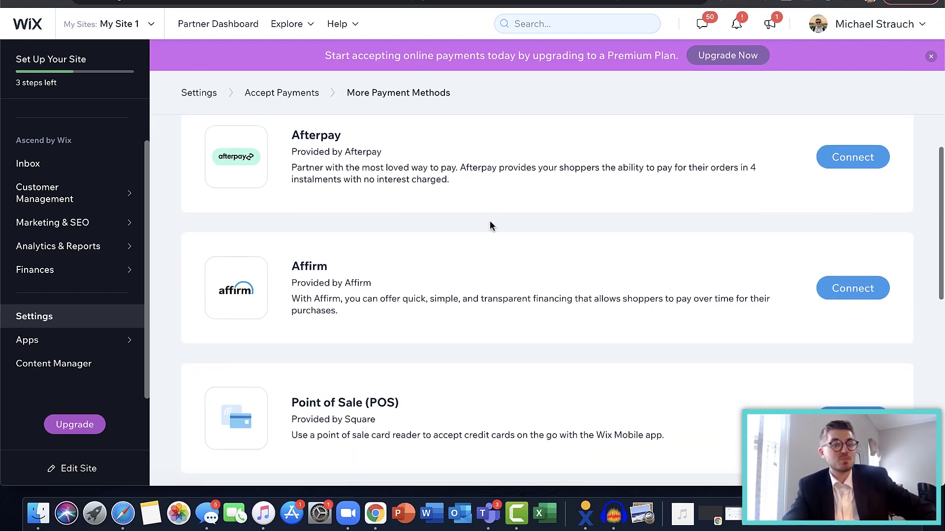
pyautogui.scroll(-2, 490, 226)
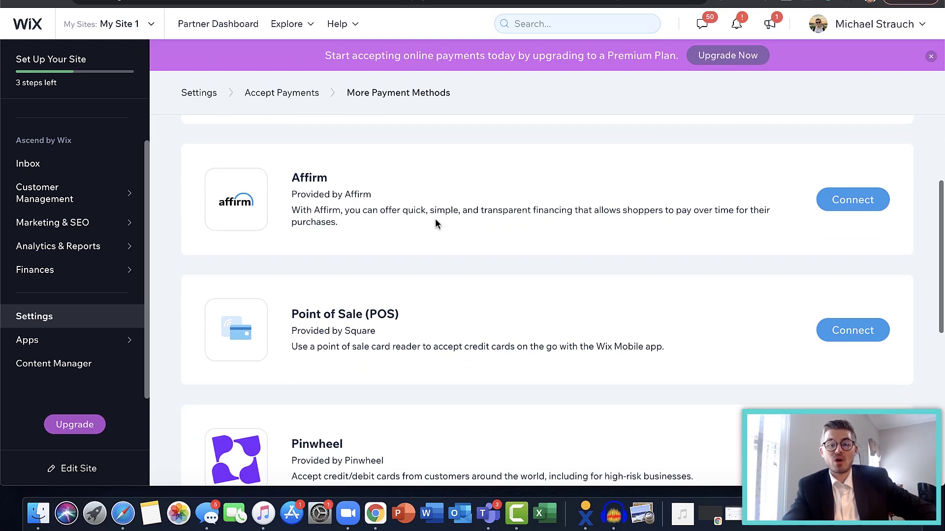
pyautogui.scroll(-1, 436, 221)
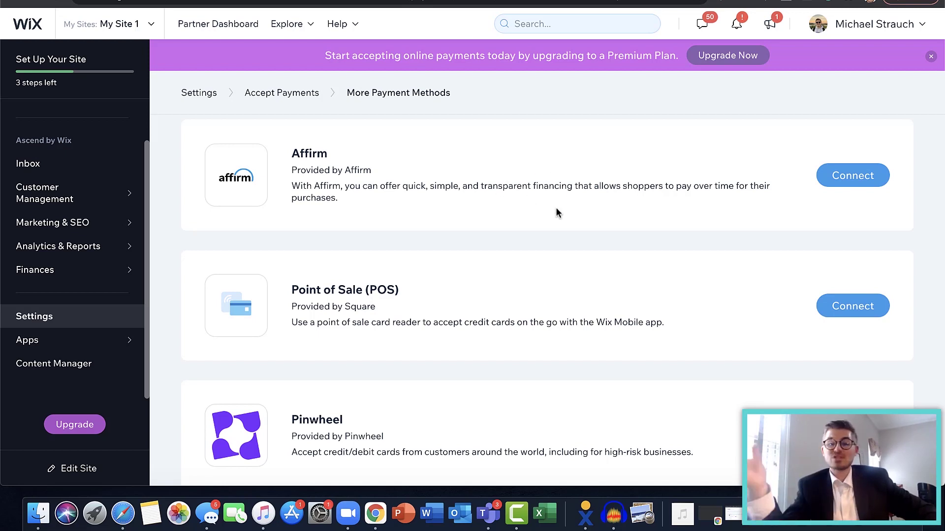
# Step: Scroll past Pinwheel, Sezzle and AliPay to the Third-Party Credit / Debit Card Providers section
pyautogui.scroll(-3, 556, 208)
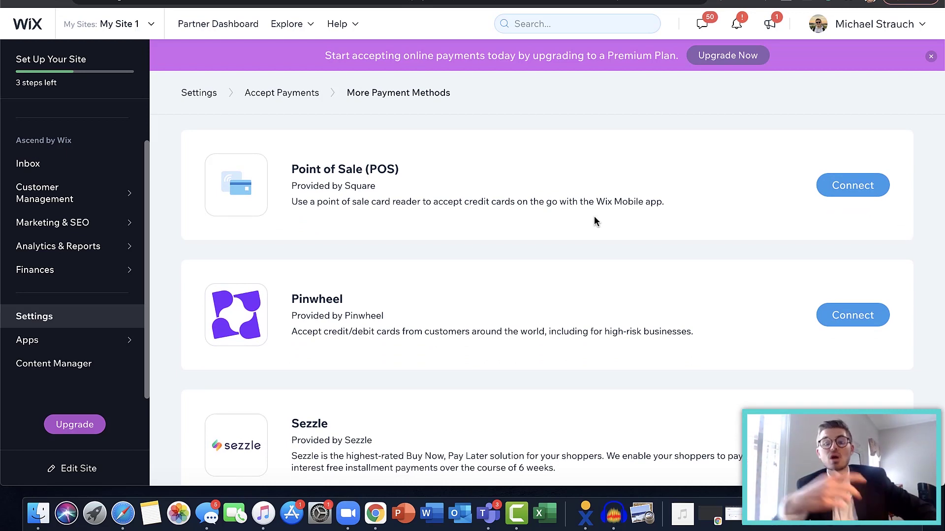
pyautogui.scroll(-3, 594, 217)
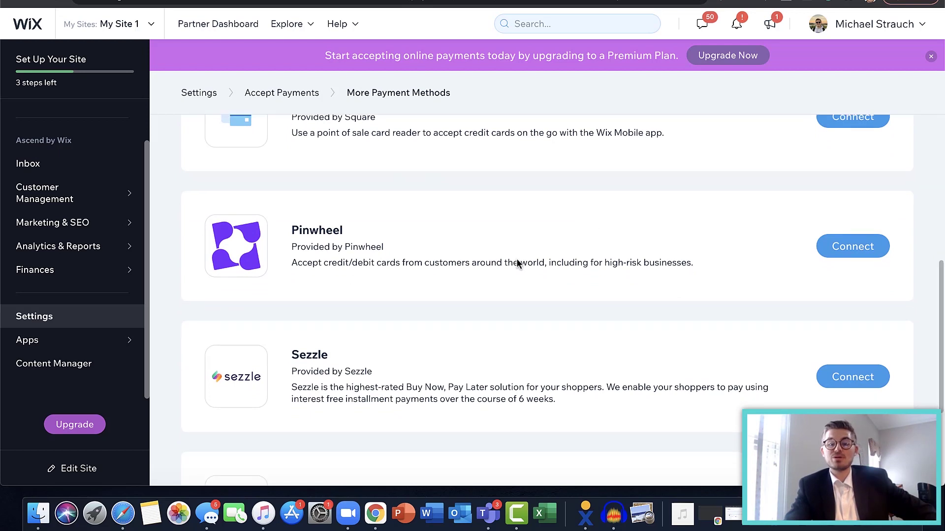
pyautogui.scroll(-1, 516, 260)
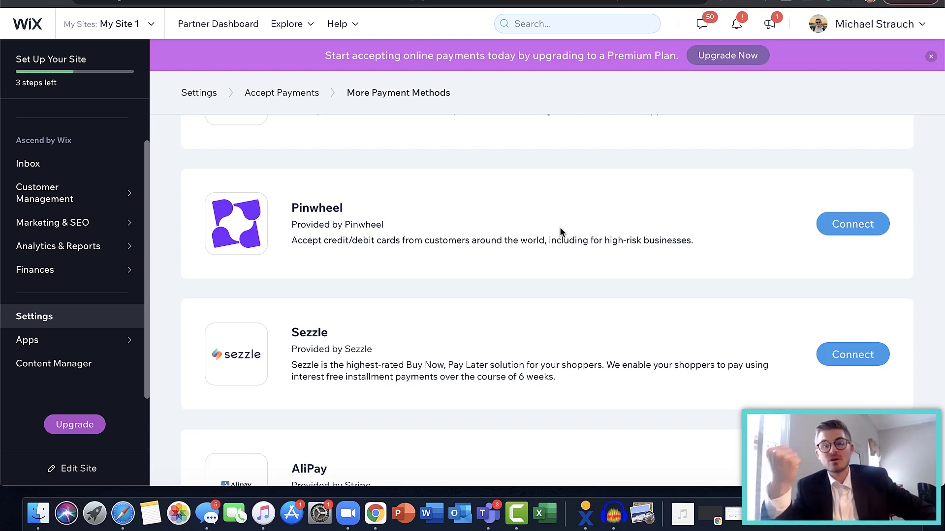
pyautogui.scroll(-5, 560, 232)
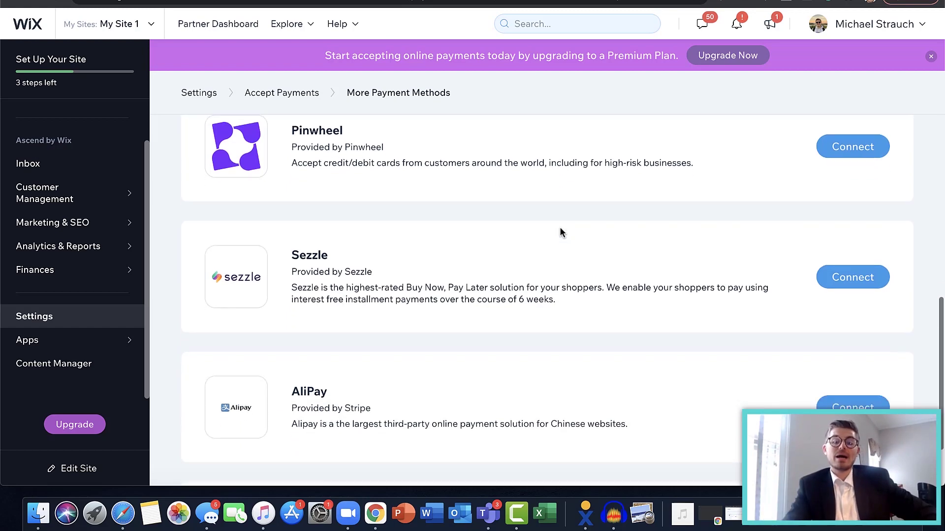
pyautogui.scroll(-1, 560, 229)
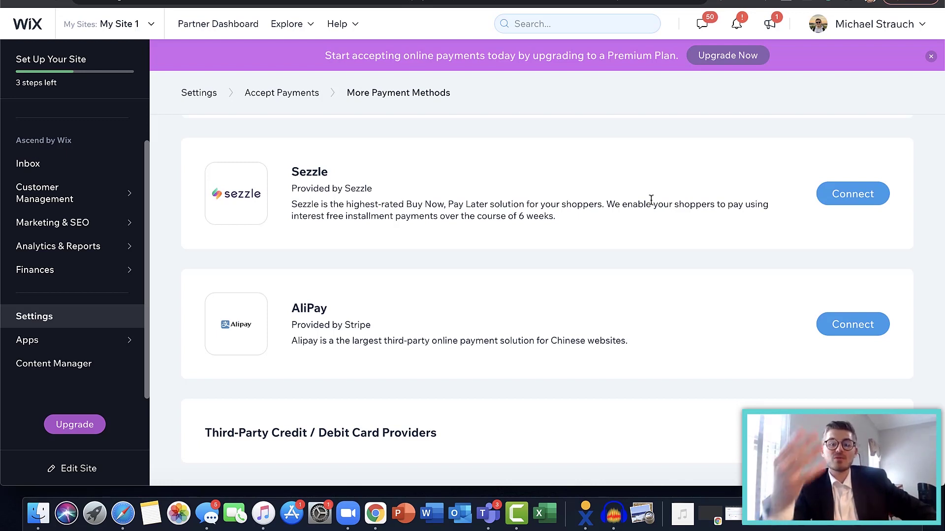
pyautogui.scroll(-1, 651, 199)
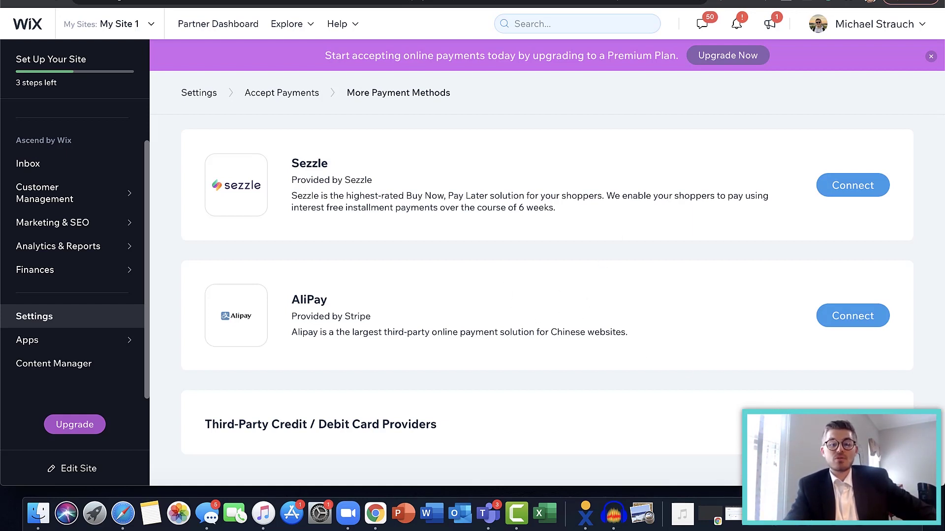
pyautogui.click(580, 424)
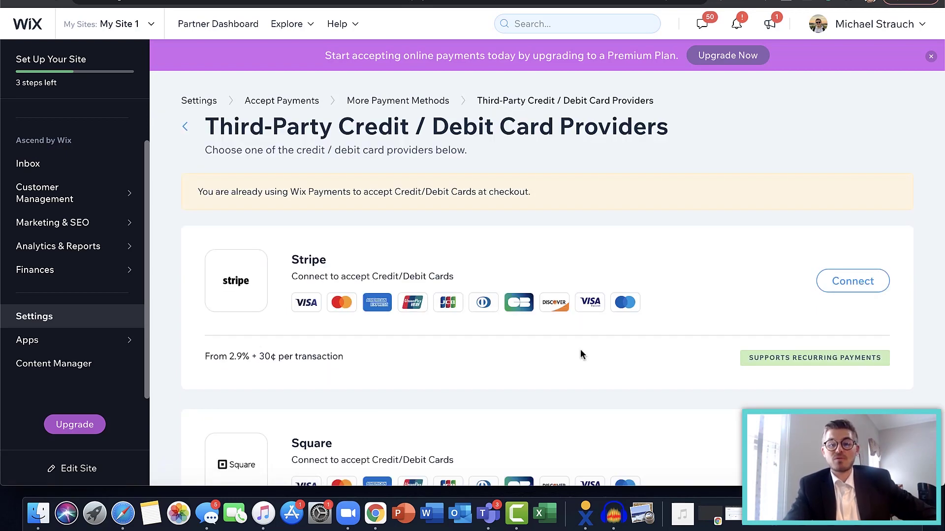
pyautogui.scroll(-3, 581, 354)
pyautogui.scroll(-8, 580, 350)
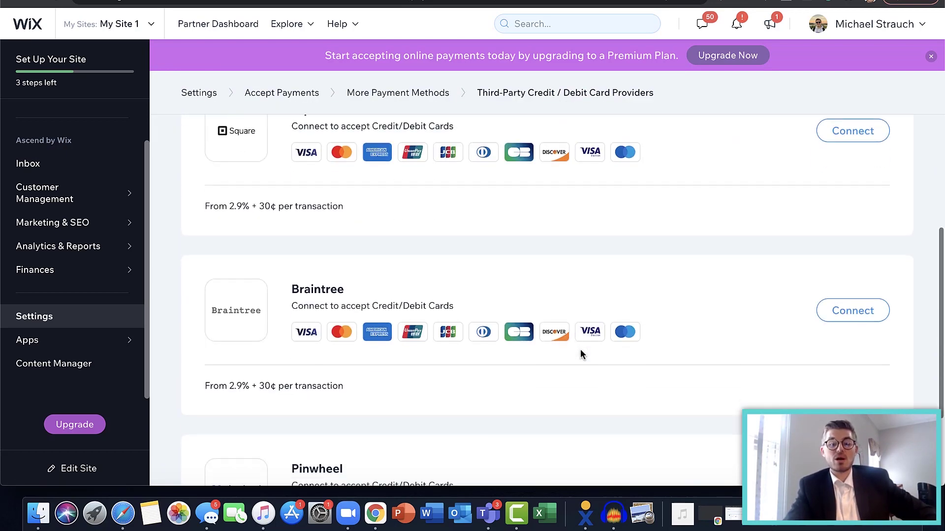
pyautogui.scroll(10, 580, 355)
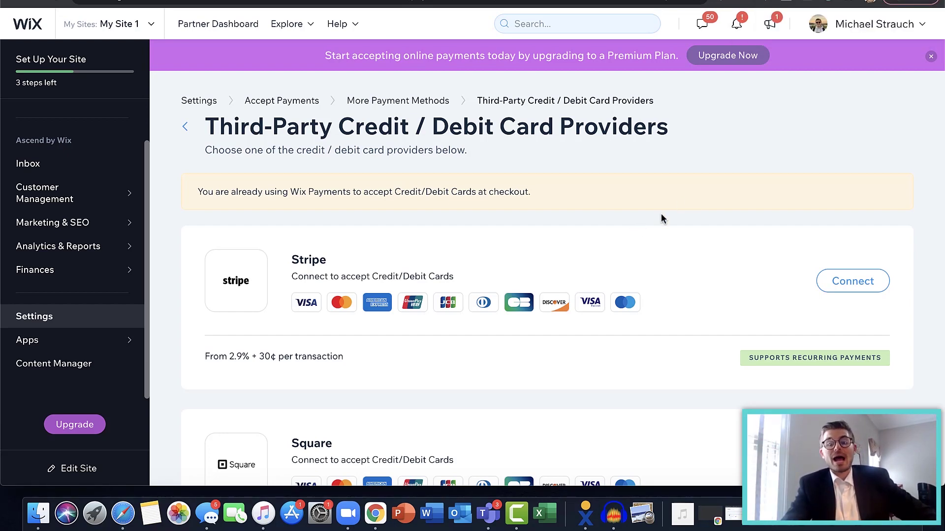
pyautogui.scroll(-5, 639, 248)
pyautogui.scroll(-5, 639, 252)
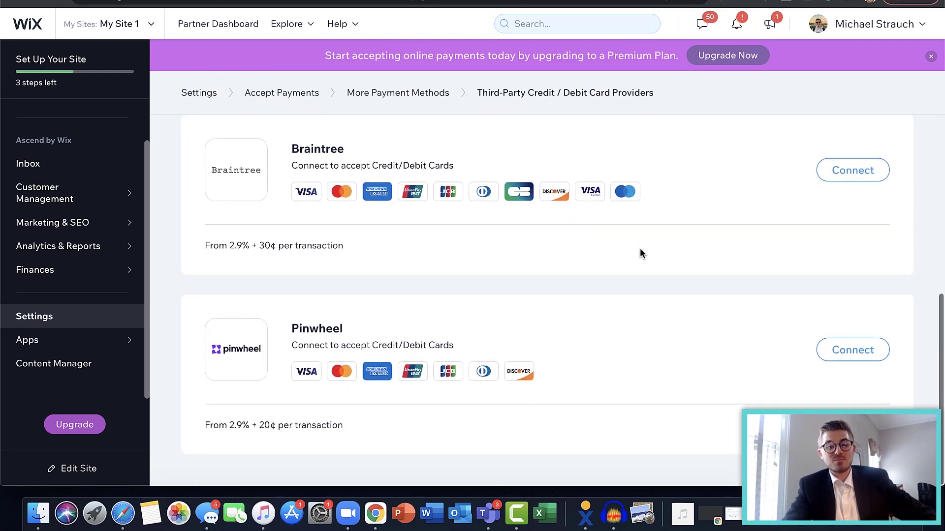
pyautogui.scroll(10, 639, 252)
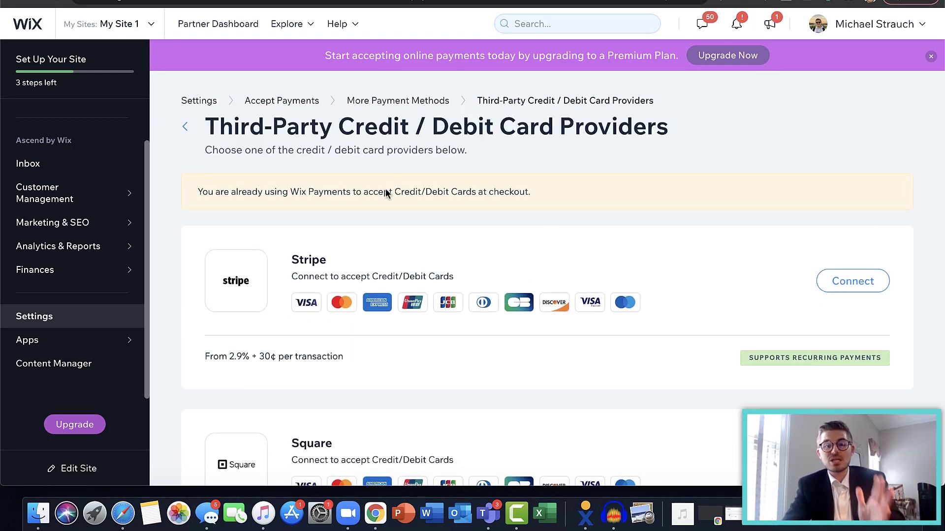
pyautogui.scroll(-2, 620, 182)
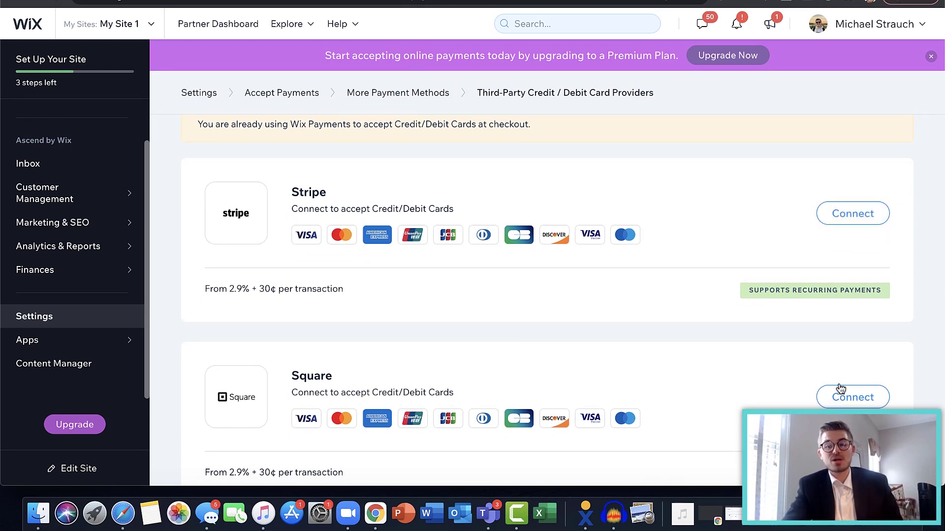
pyautogui.scroll(-3, 724, 359)
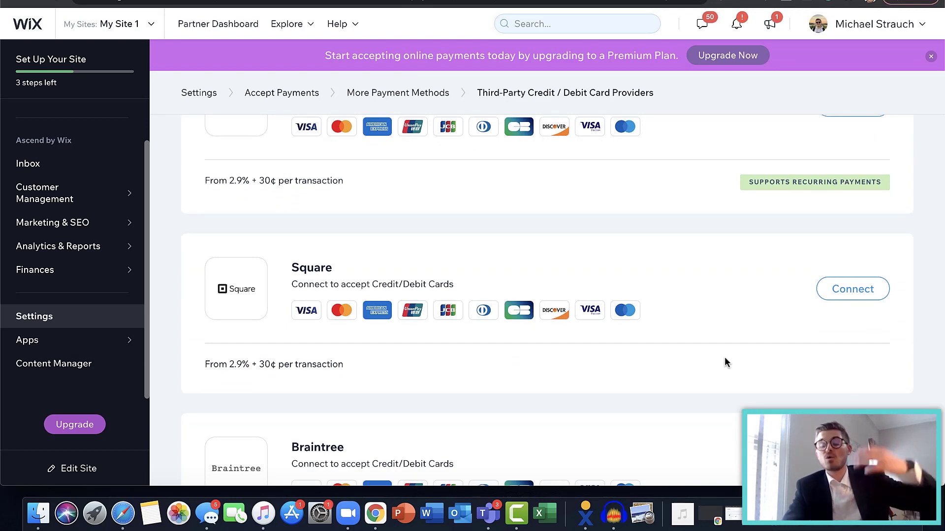
pyautogui.scroll(-1, 725, 363)
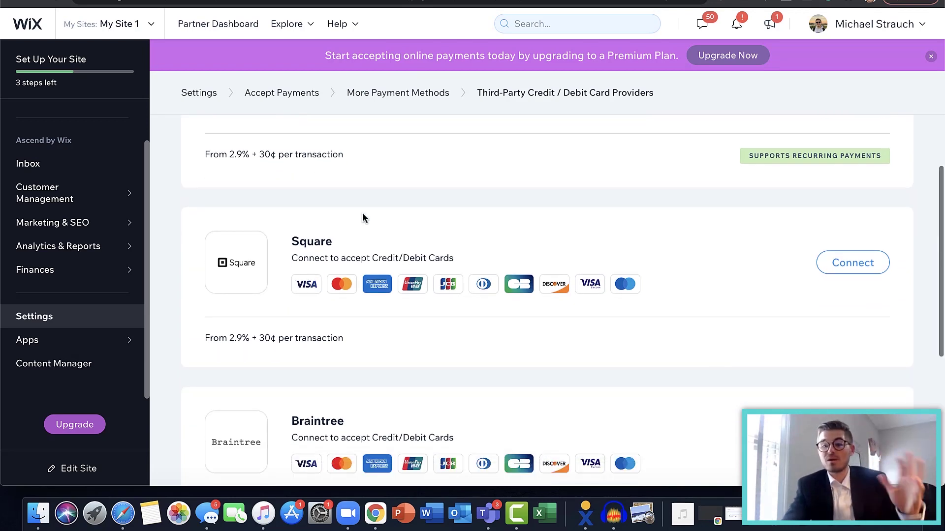
pyautogui.scroll(3, 362, 212)
pyautogui.scroll(-5, 361, 202)
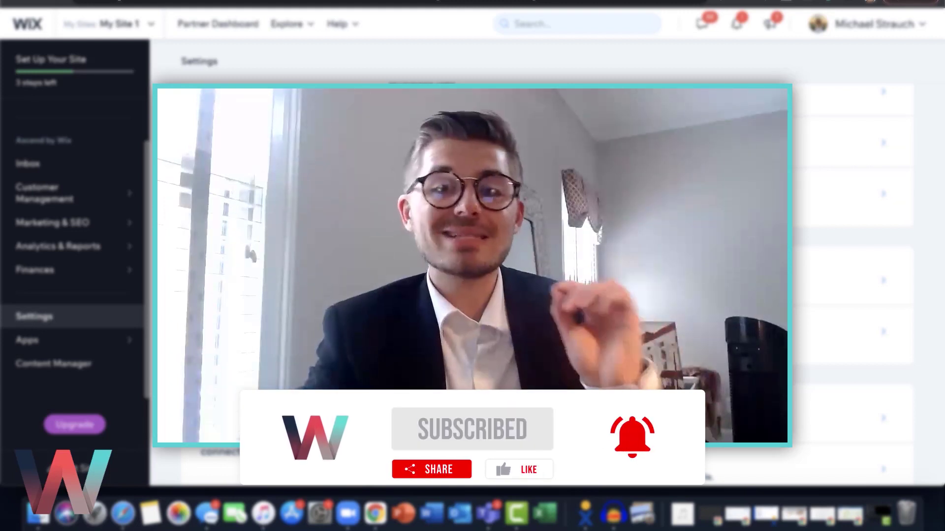
pyautogui.scroll(2, 854, 270)
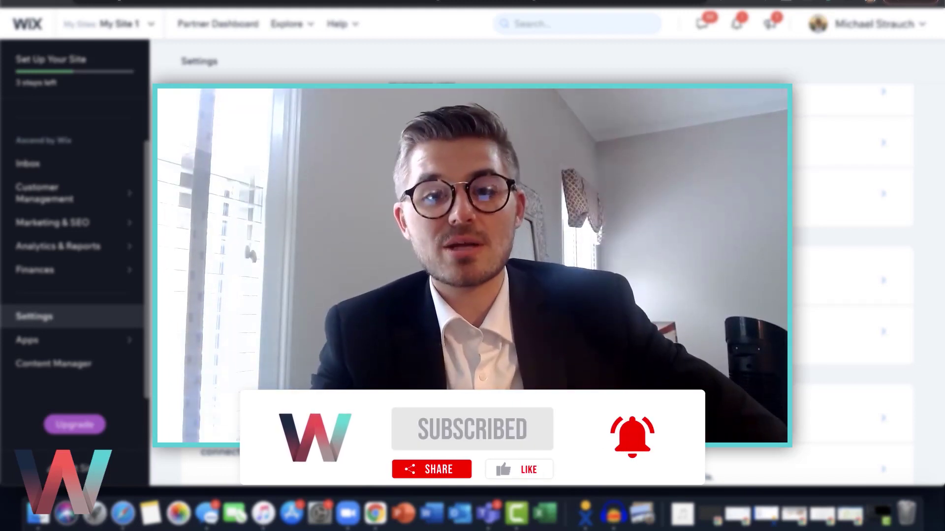